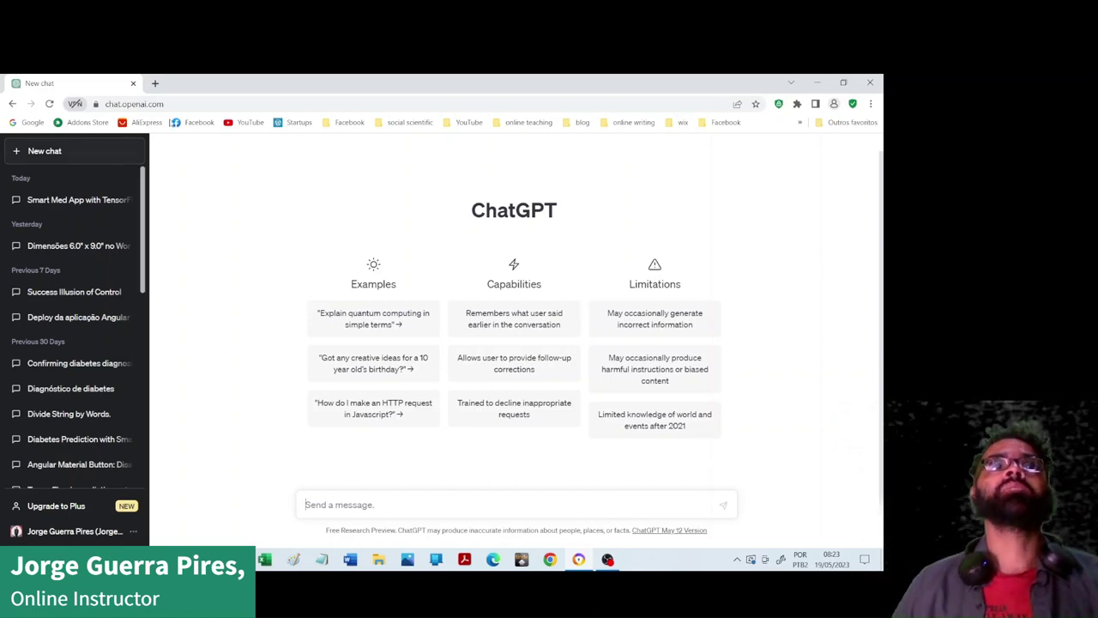
{"action": "left_click", "coordinate": [183, 106]}
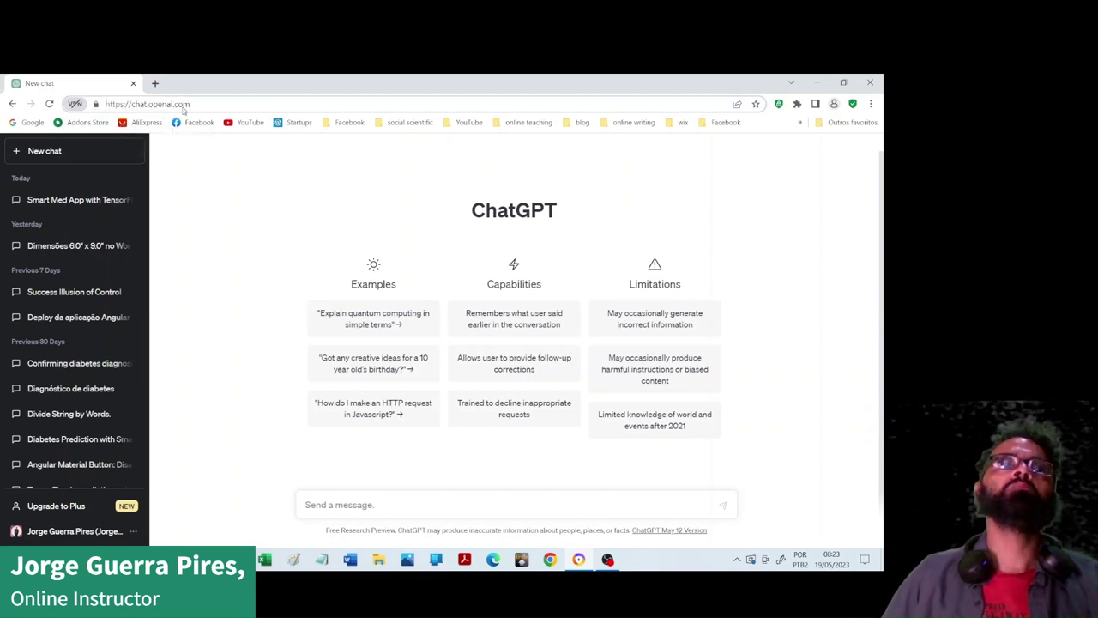
{"action": "key", "text": "ctrl+a"}
{"action": "key", "text": "End"}
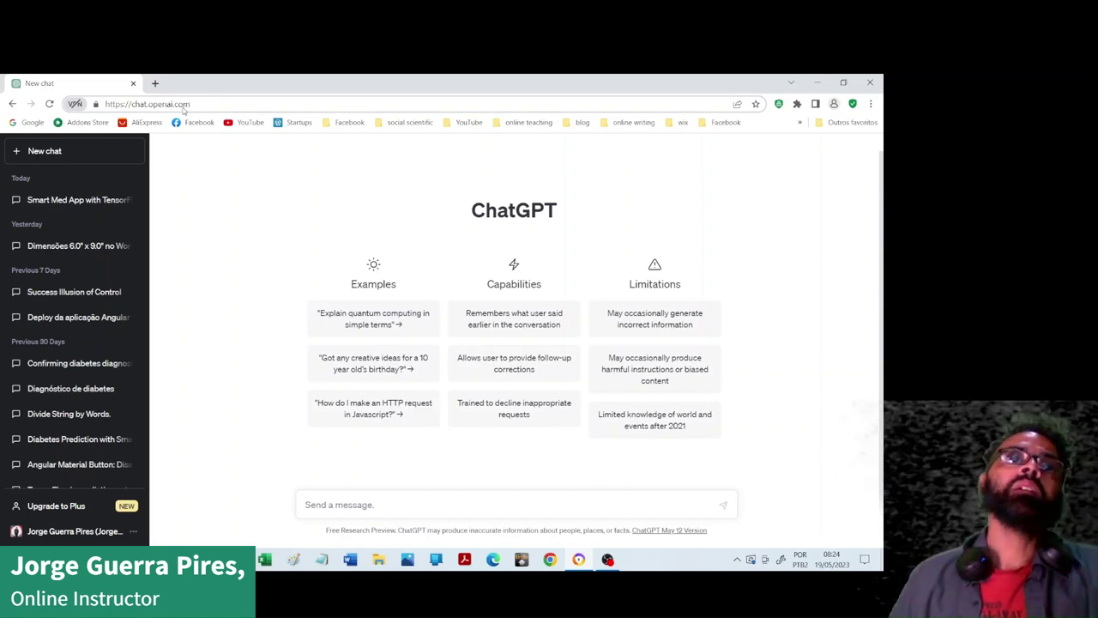
Open the "Success Illusion of Control" chat and review its opening question about a cognitive bias of successful people
{"action": "left_click", "coordinate": [90, 296]}
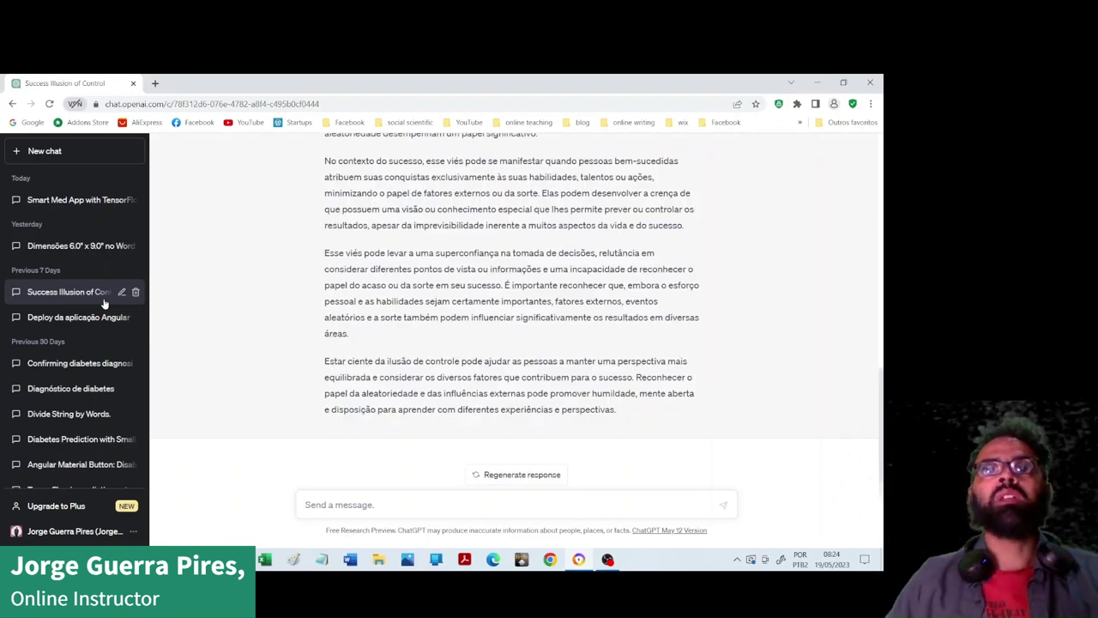
{"action": "scroll", "coordinate": [506, 360], "scroll_direction": "up", "scroll_amount": 10}
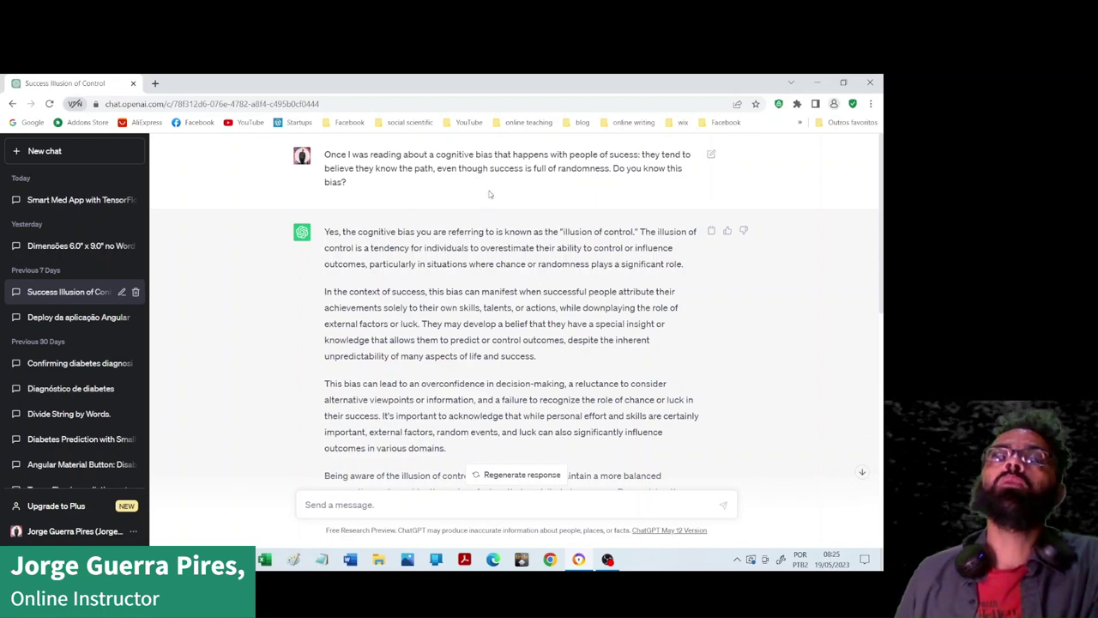
{"action": "left_click_drag", "start_coordinate": [494, 155], "coordinate": [435, 155]}
{"action": "right_click", "coordinate": [435, 157]}
{"action": "left_click", "coordinate": [479, 171]}
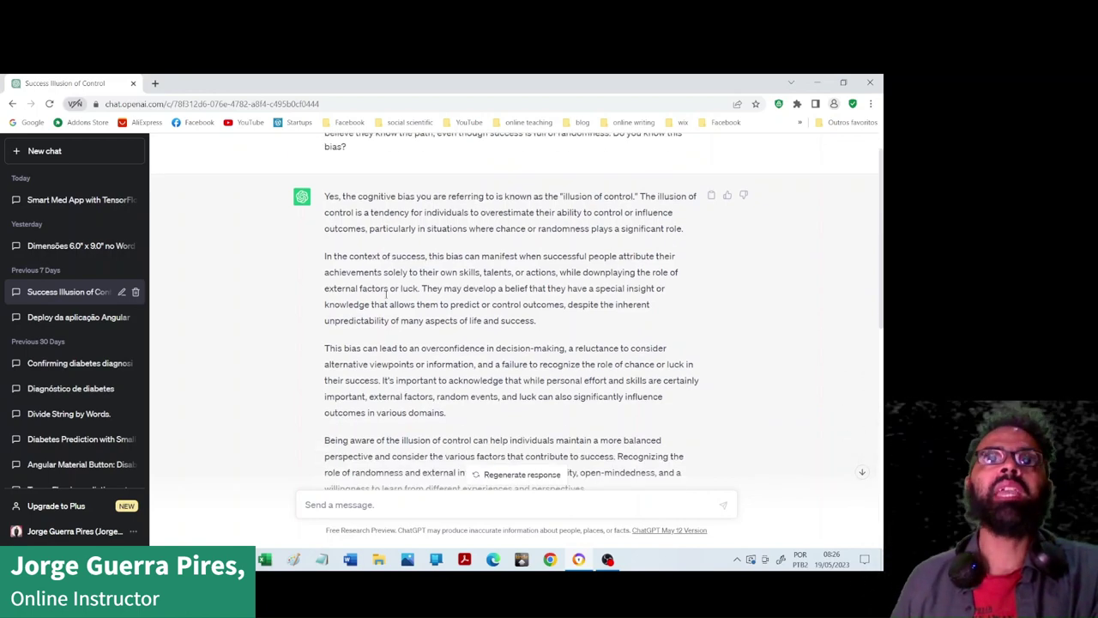
Highlight the phrase "illusion of control" in the first sentence of the English reply
{"action": "left_click_drag", "start_coordinate": [637, 197], "coordinate": [560, 209]}
{"action": "right_click", "coordinate": [562, 209]}
{"action": "left_click", "coordinate": [583, 211]}
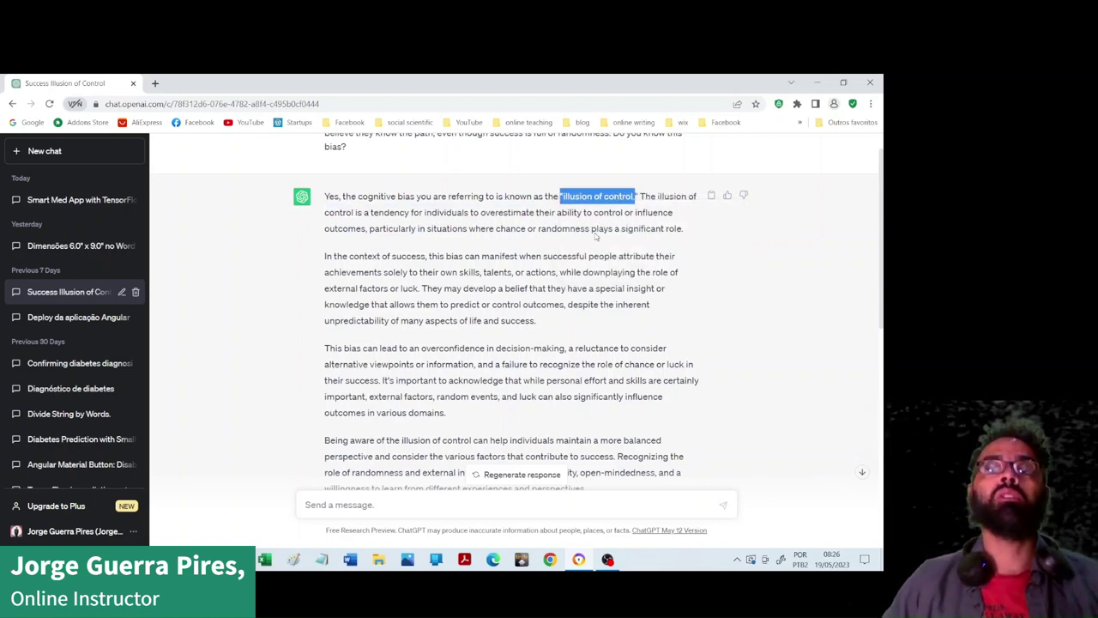
{"action": "key", "text": "shift+Right"}
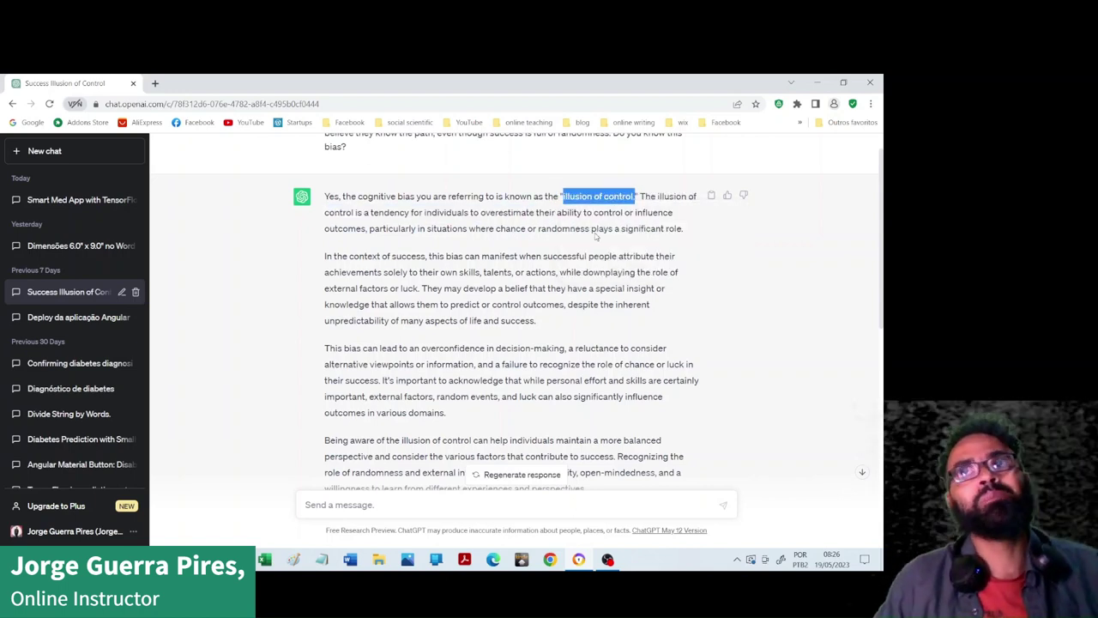
Highlight the request "Could you reply in portuguese?" and review the Portuguese reply through to its end
{"action": "scroll", "coordinate": [514, 258], "scroll_direction": "down", "scroll_amount": 2}
{"action": "scroll", "coordinate": [487, 317], "scroll_direction": "down", "scroll_amount": 1}
{"action": "left_click_drag", "start_coordinate": [466, 367], "coordinate": [325, 377]}
{"action": "scroll", "coordinate": [466, 338], "scroll_direction": "down", "scroll_amount": 3}
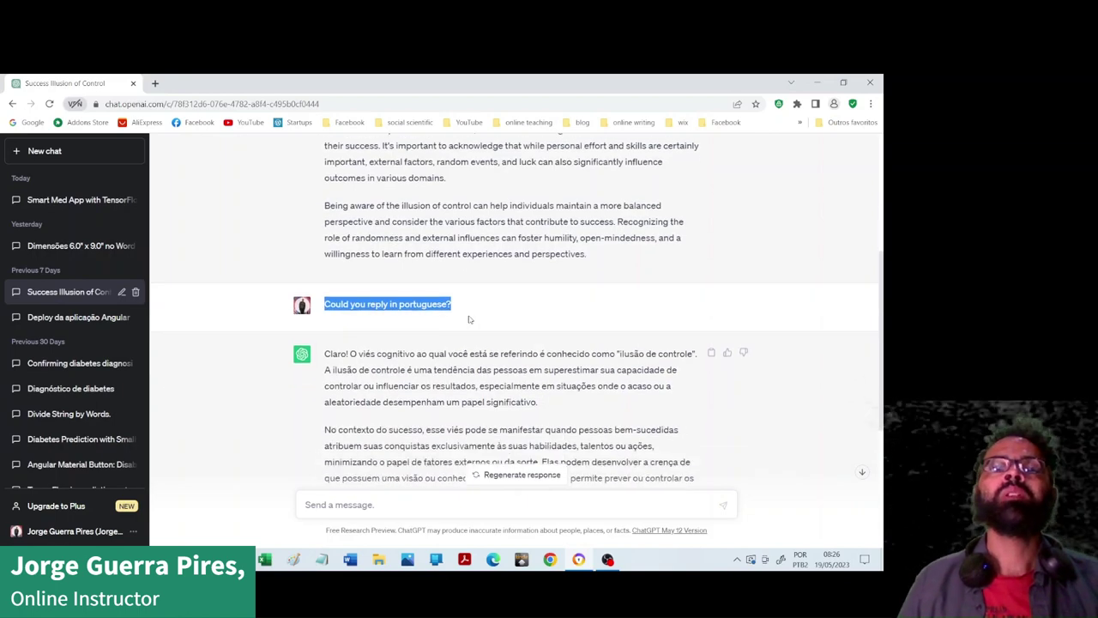
{"action": "scroll", "coordinate": [436, 463], "scroll_direction": "down", "scroll_amount": 2}
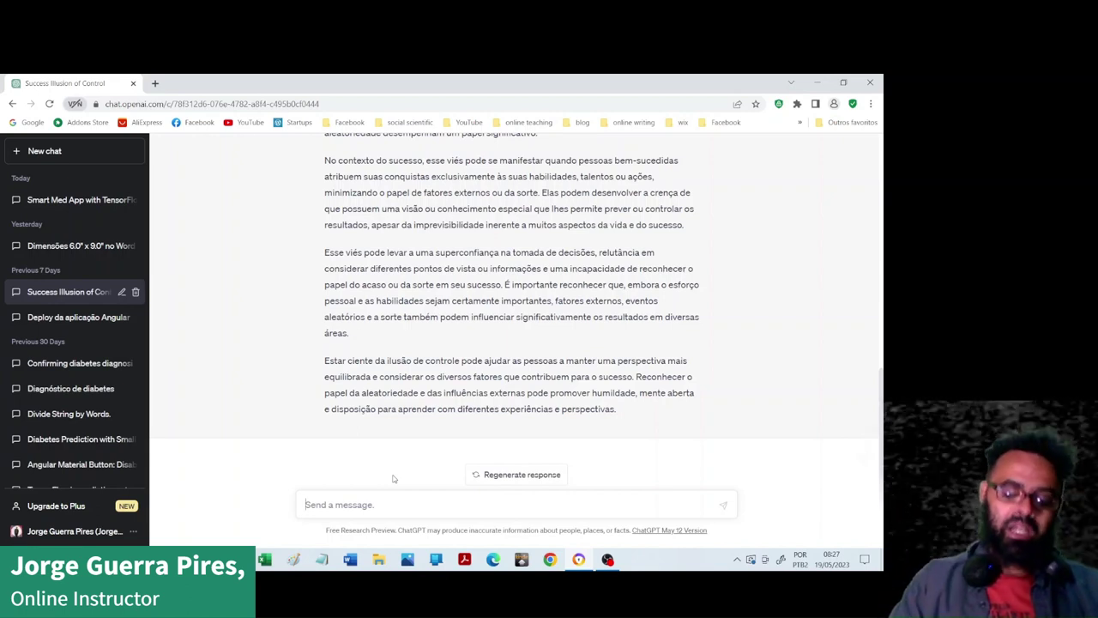
Write "Once I read a book about the problems of artificial intelligence when datasets are biased" as a new message in this chat
{"action": "type", "text": "Once I read a book aou"}
{"action": "key", "text": "BackSpace"}
{"action": "type", "text": "bout the '"}
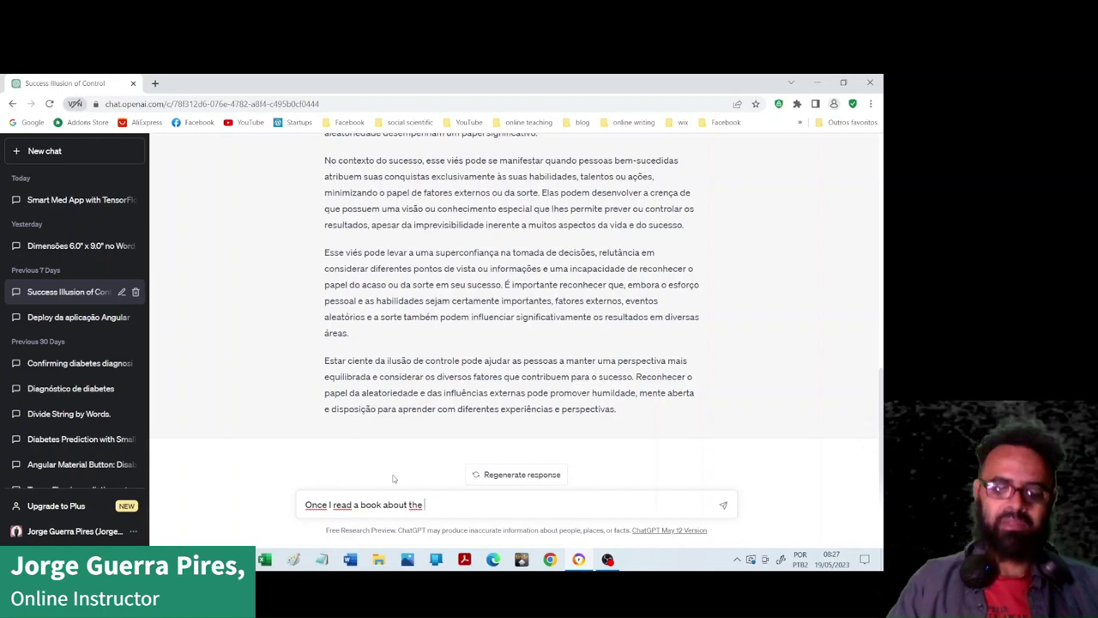
{"action": "type", "text": "problem"}
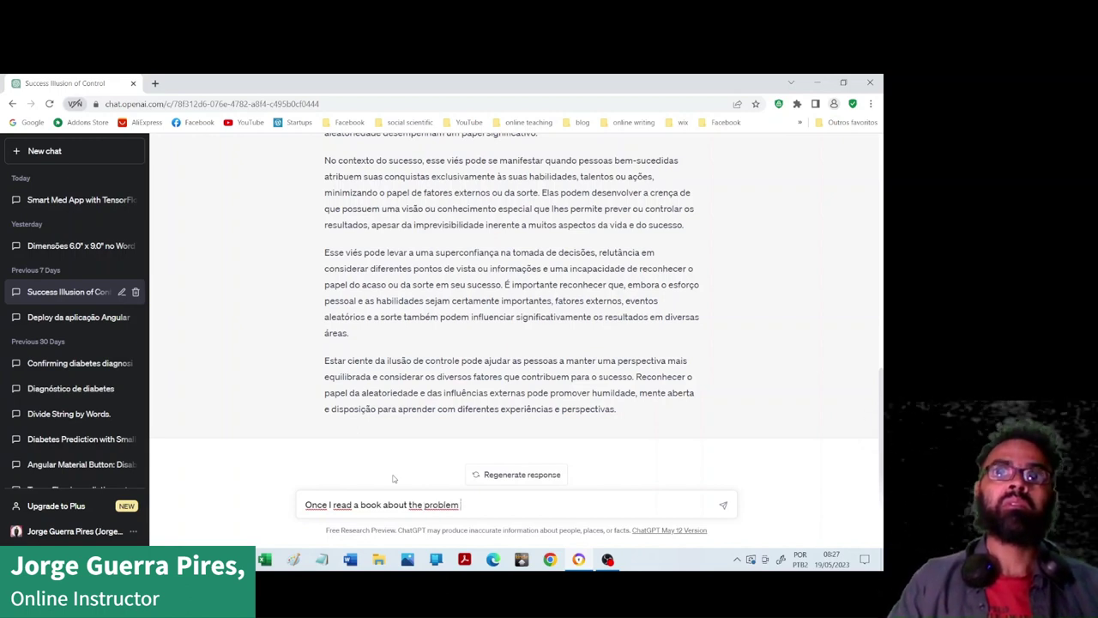
{"action": "type", "text": "s of artificial"}
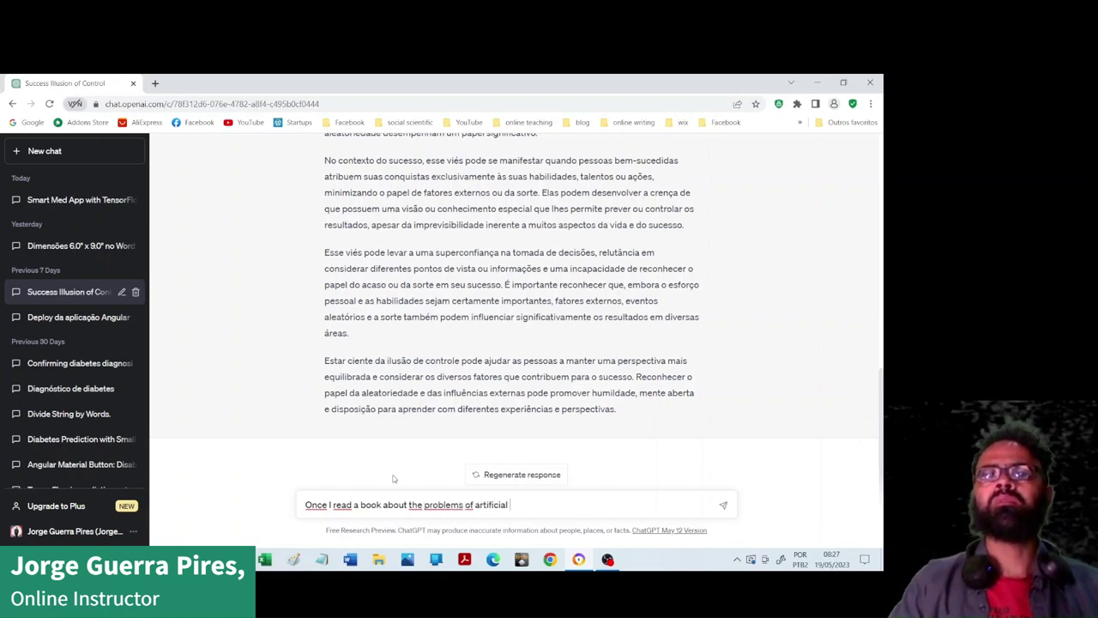
{"action": "type", "text": " intelligence"}
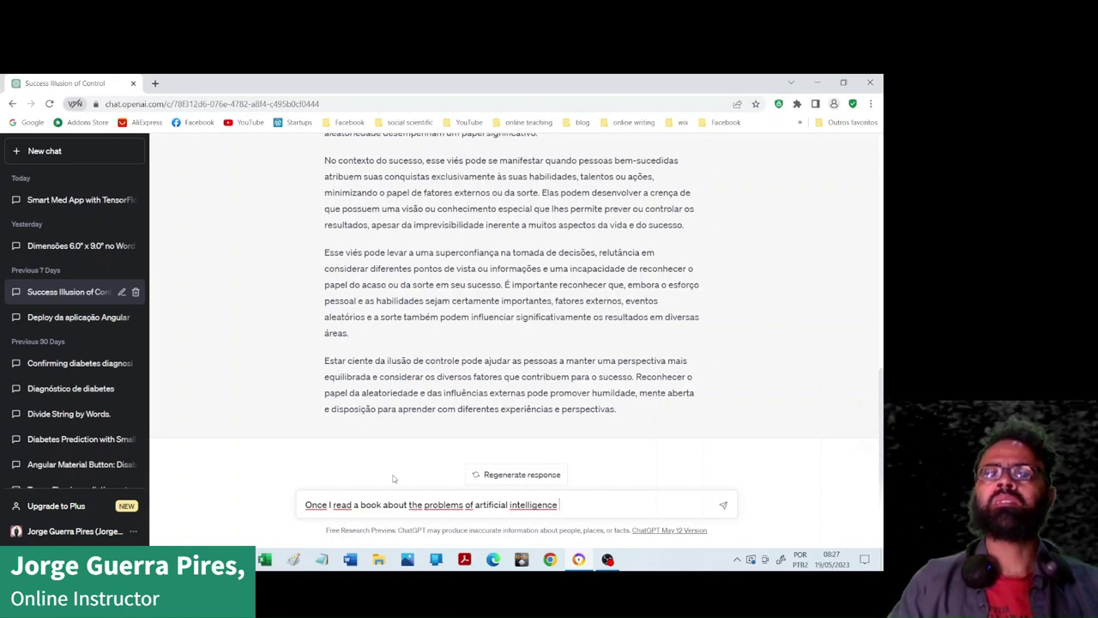
{"action": "type", "text": " when datasets are biased"}
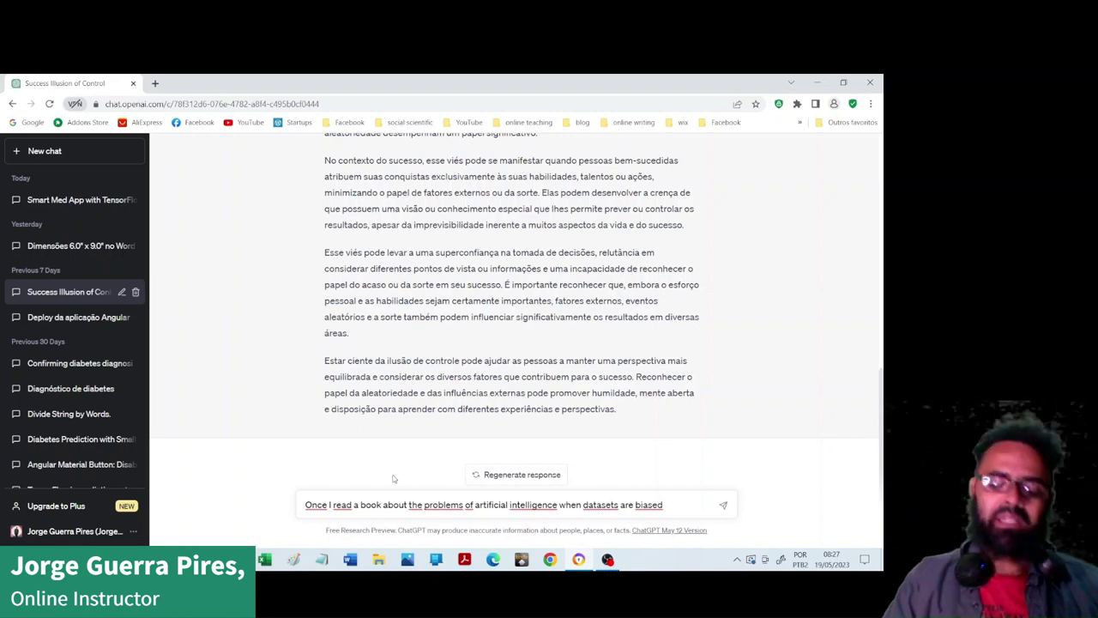
End the message's first sentence with a period and begin a second one, "Essentially, the book made a point that we must"
{"action": "type", "text": ". Esent"}
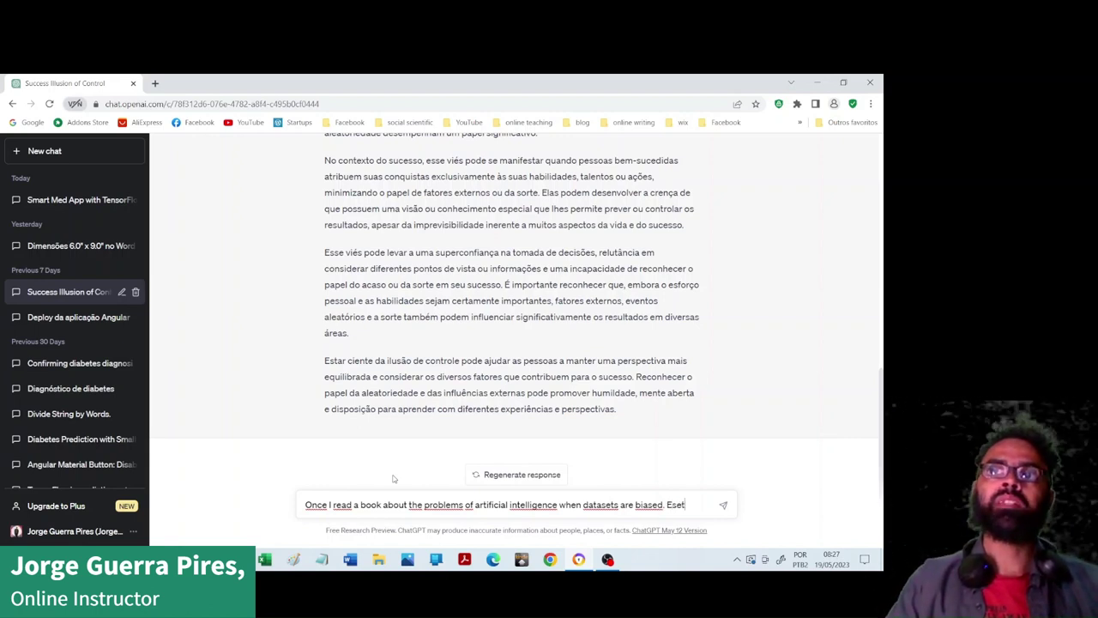
{"action": "key", "text": "BackSpace"}
{"action": "key", "text": "BackSpace"}
{"action": "key", "text": "BackSpace"}
{"action": "type", "text": "seenti"}
{"action": "type", "text": "al"}
{"action": "key", "text": "BackSpace"}
{"action": "key", "text": "BackSpace"}
{"action": "key", "text": "BackSpace"}
{"action": "key", "text": "BackSpace"}
{"action": "key", "text": "BackSpace"}
{"action": "key", "text": "BackSpace"}
{"action": "key", "text": "BackSpace"}
{"action": "key", "text": "BackSpace"}
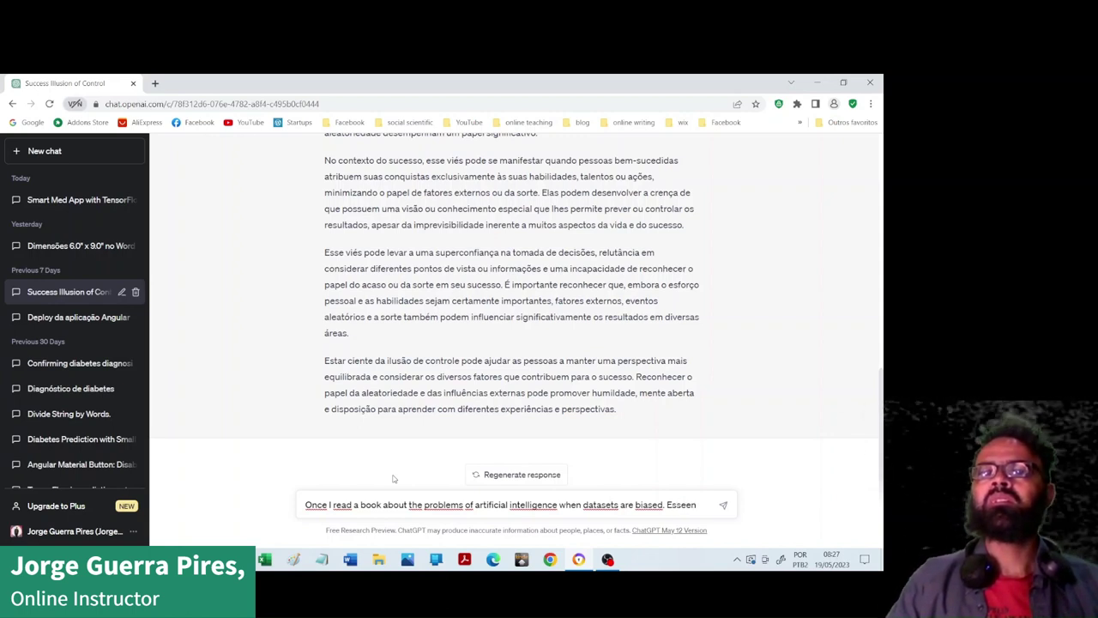
{"action": "type", "text": "sent"}
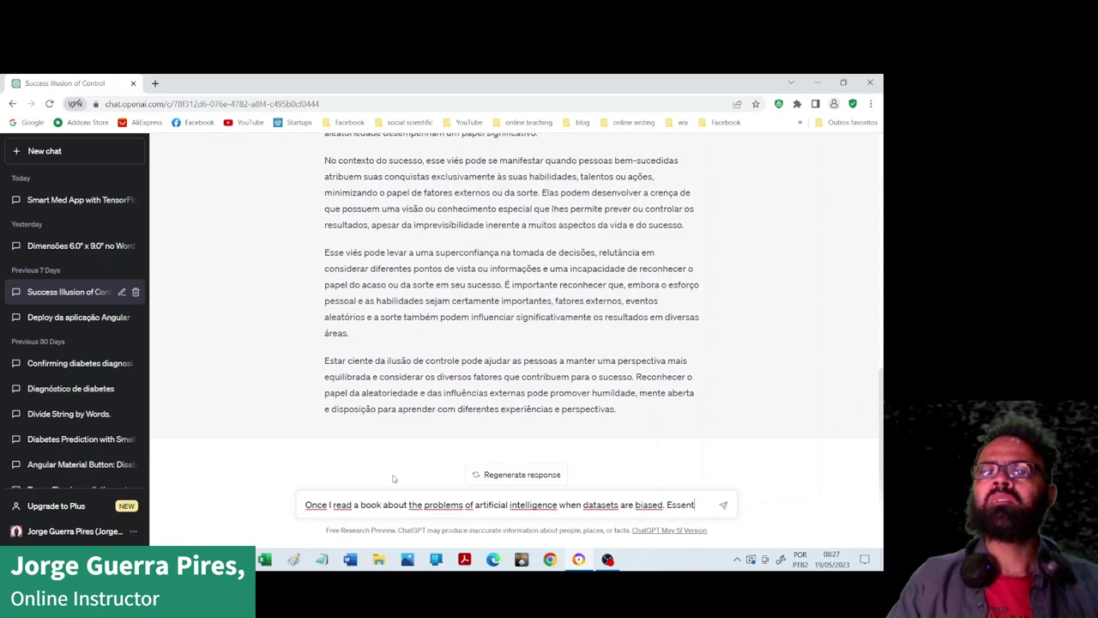
{"action": "type", "text": "ially, the"}
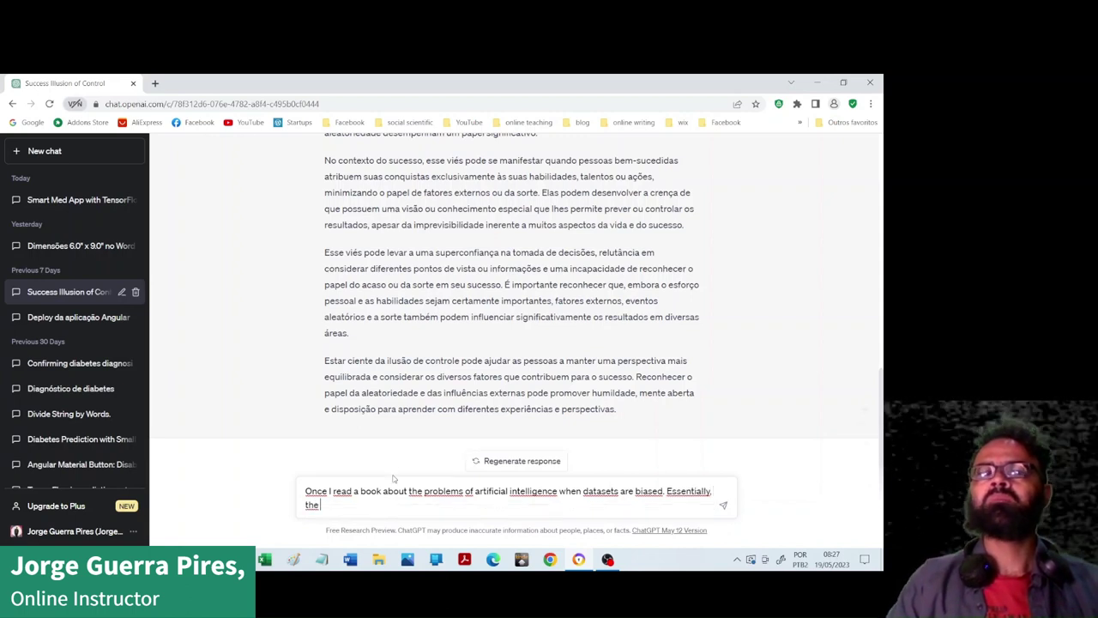
{"action": "type", "text": " boo"}
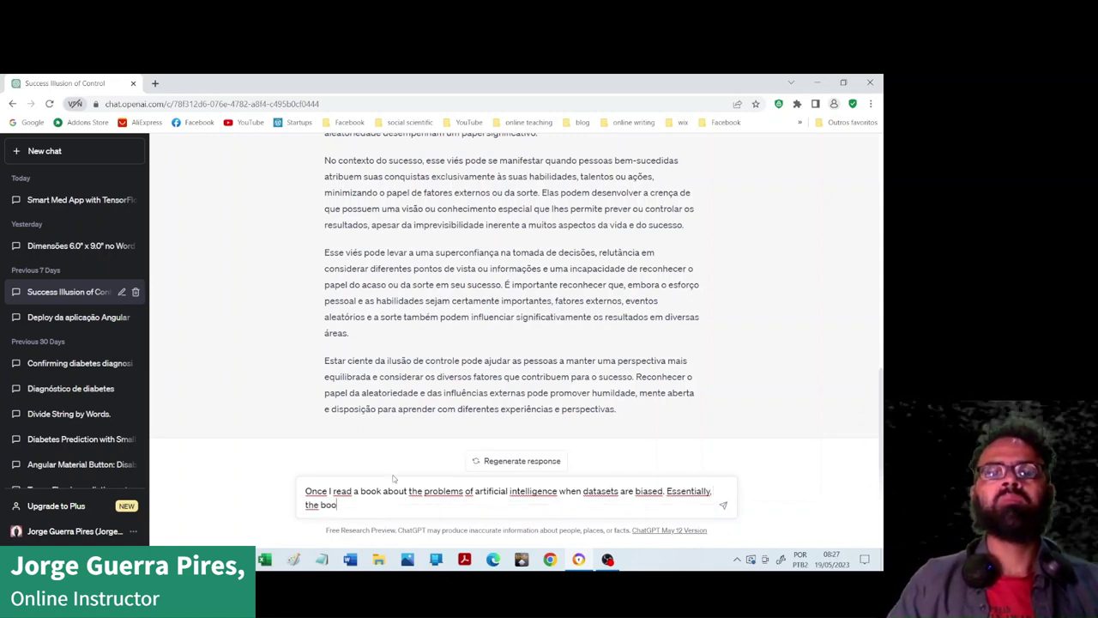
{"action": "type", "text": "k ma"}
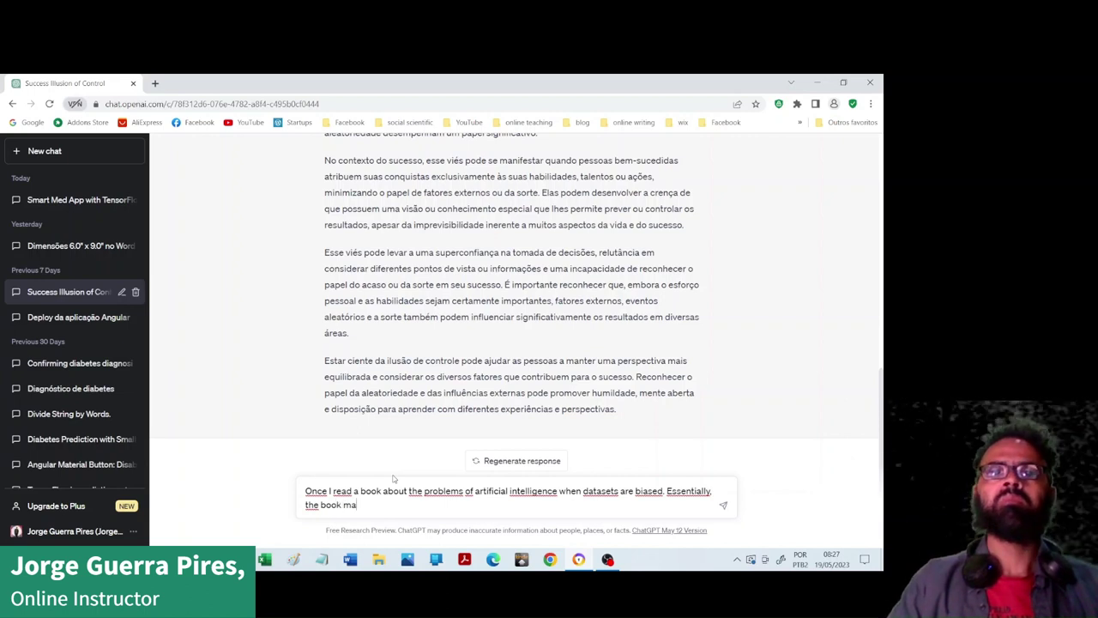
{"action": "type", "text": "de a"}
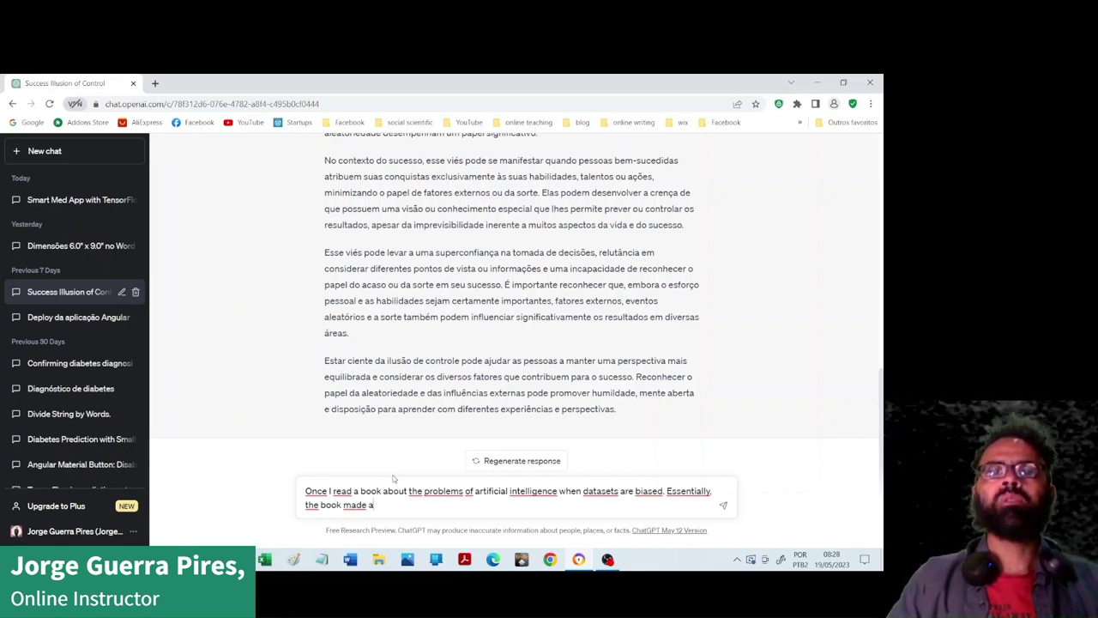
{"action": "type", "text": " point that we must"}
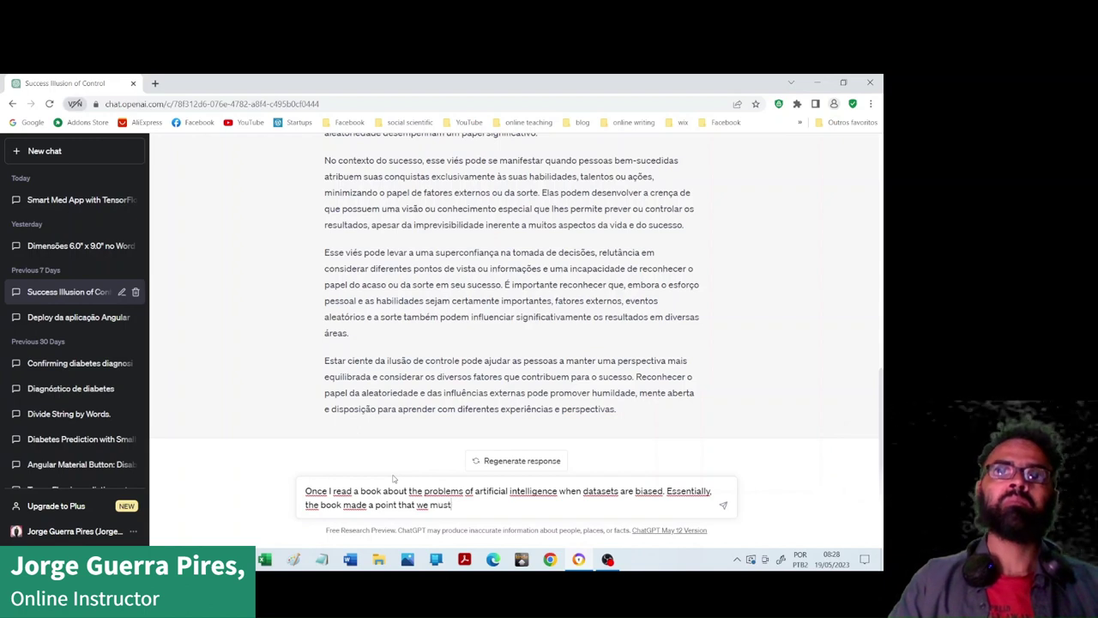
Complete the second sentence of the message with "pay attention on how opinated the algorithms are."
{"action": "type", "text": " pay at"}
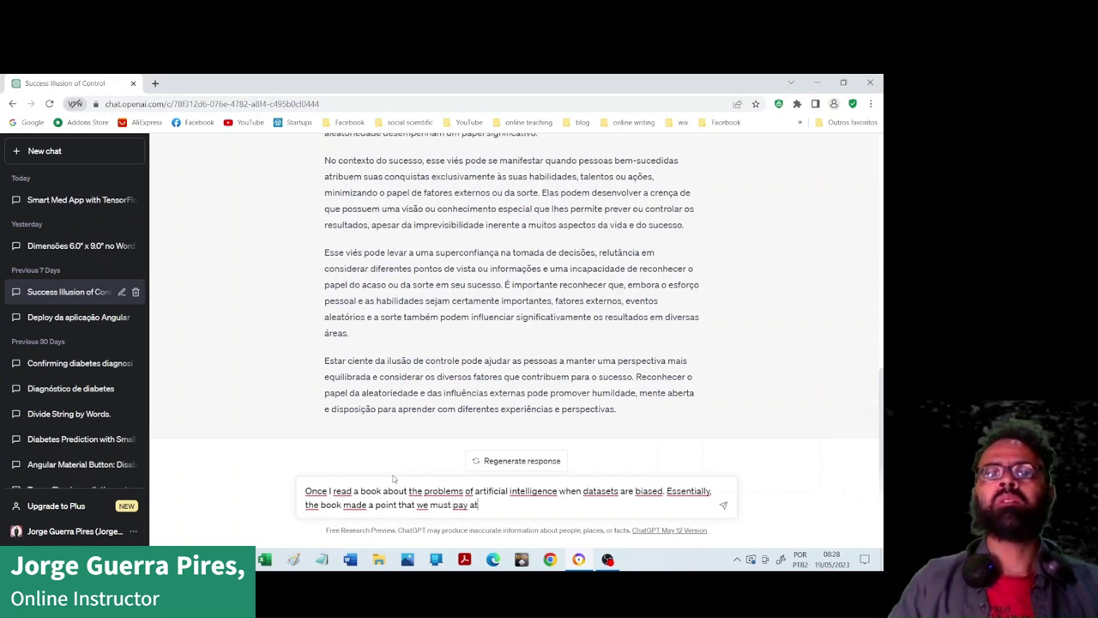
{"action": "type", "text": "tention on how opinated"}
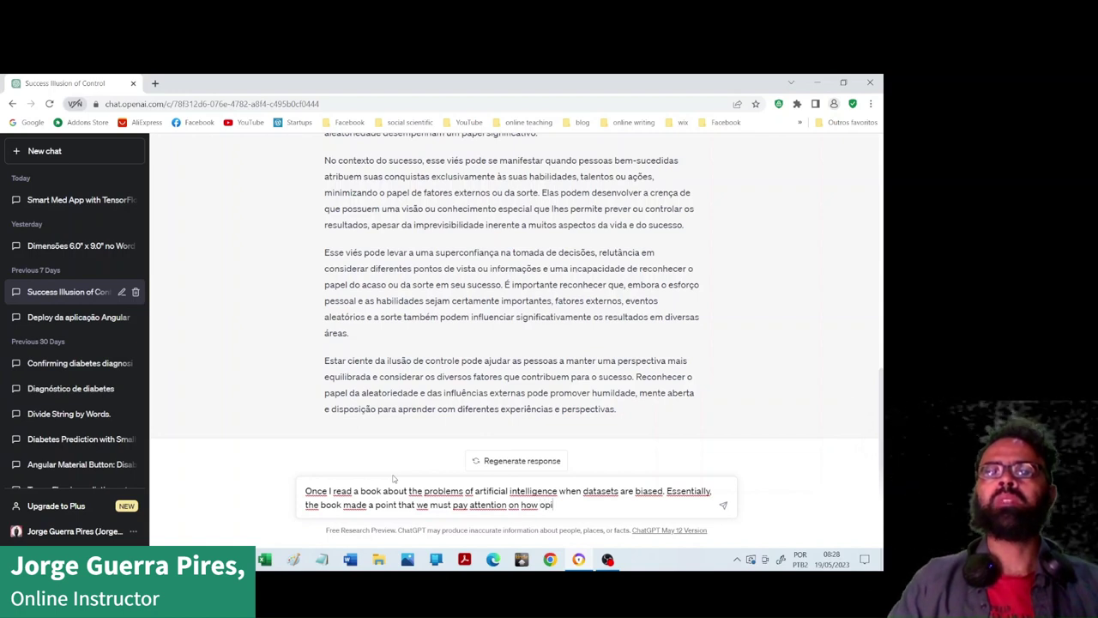
{"action": "key", "text": "BackSpace"}
{"action": "key", "text": "BackSpace"}
{"action": "key", "text": "BackSpace"}
{"action": "key", "text": "BackSpace"}
{"action": "type", "text": "i"}
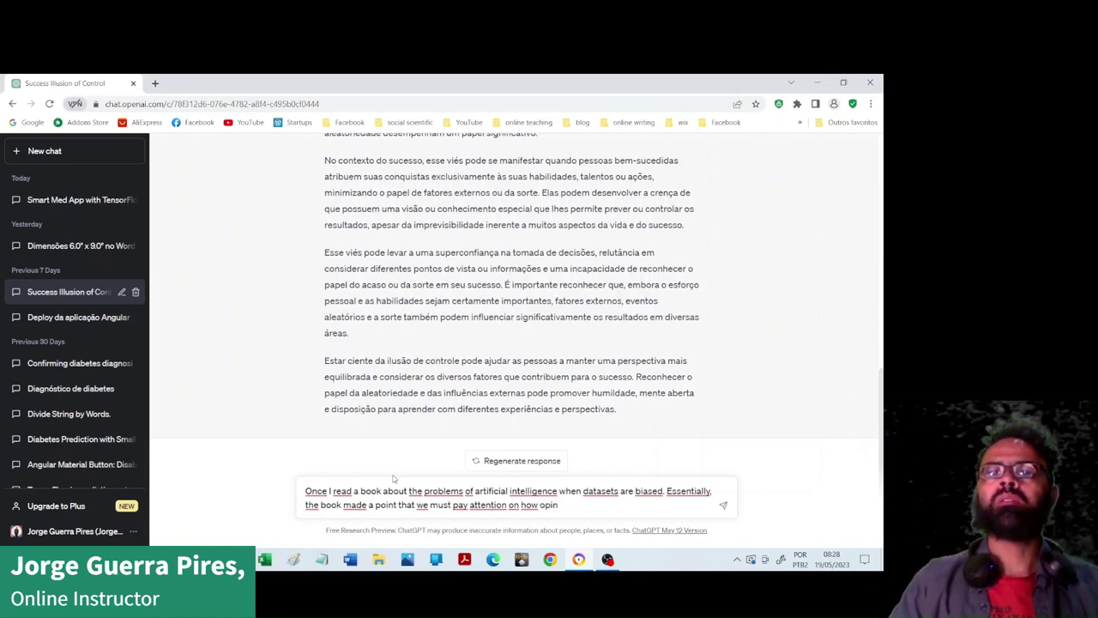
{"action": "type", "text": "nated th"}
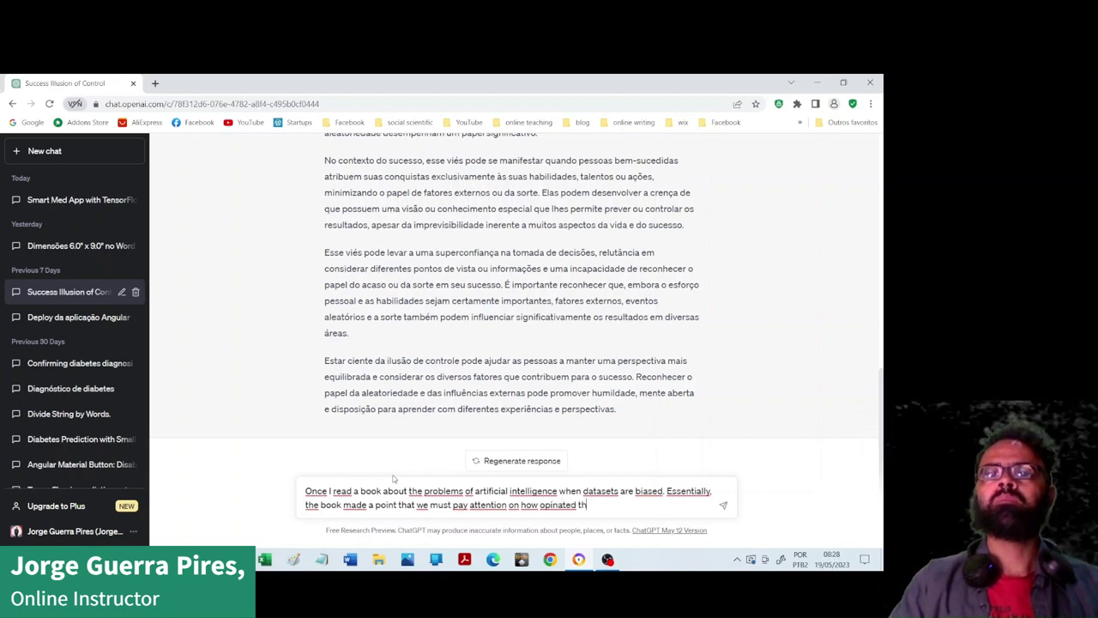
{"action": "type", "text": "e datase"}
{"action": "key", "text": "BackSpace"}
{"action": "key", "text": "BackSpace"}
{"action": "key", "text": "BackSpace"}
{"action": "key", "text": "BackSpace"}
{"action": "key", "text": "BackSpace"}
{"action": "key", "text": "BackSpace"}
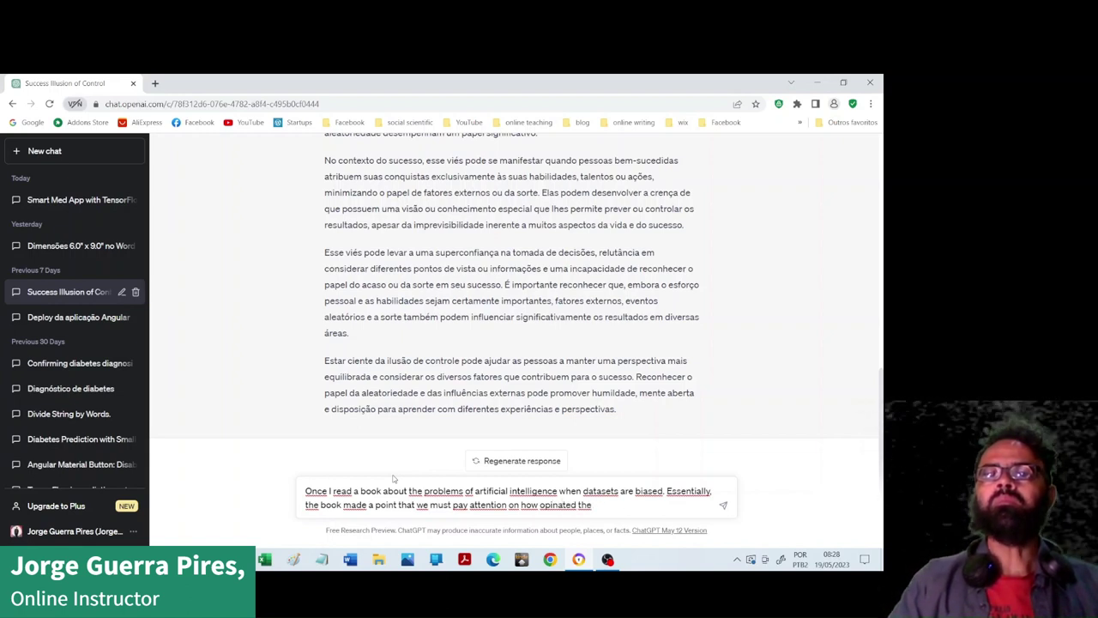
{"action": "type", "text": "a"}
{"action": "type", "text": "lgo"}
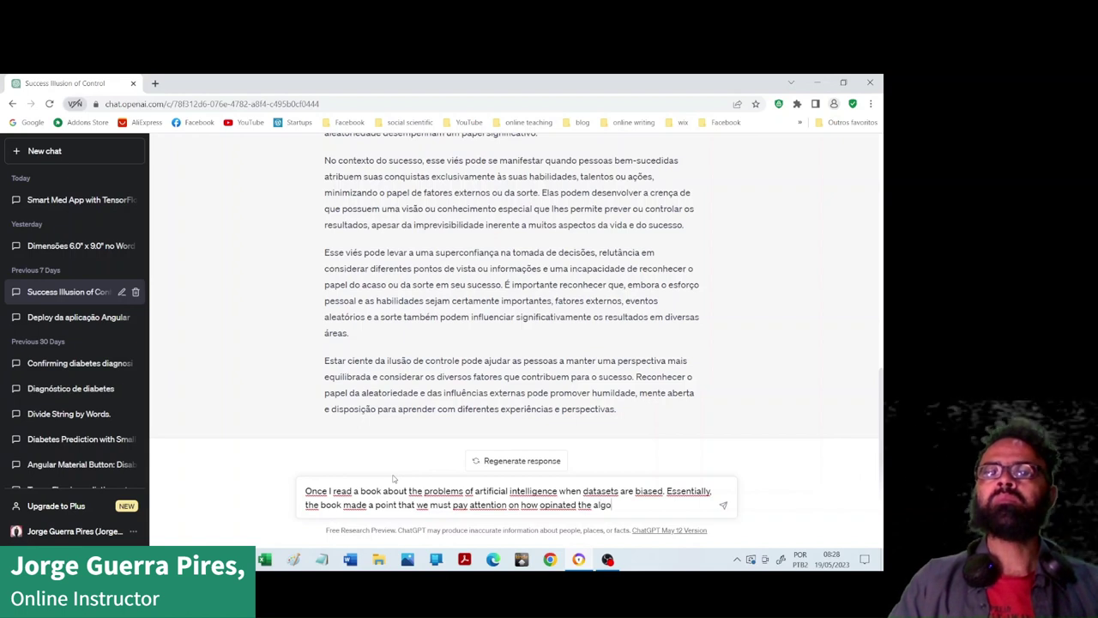
{"action": "type", "text": "rithms are."}
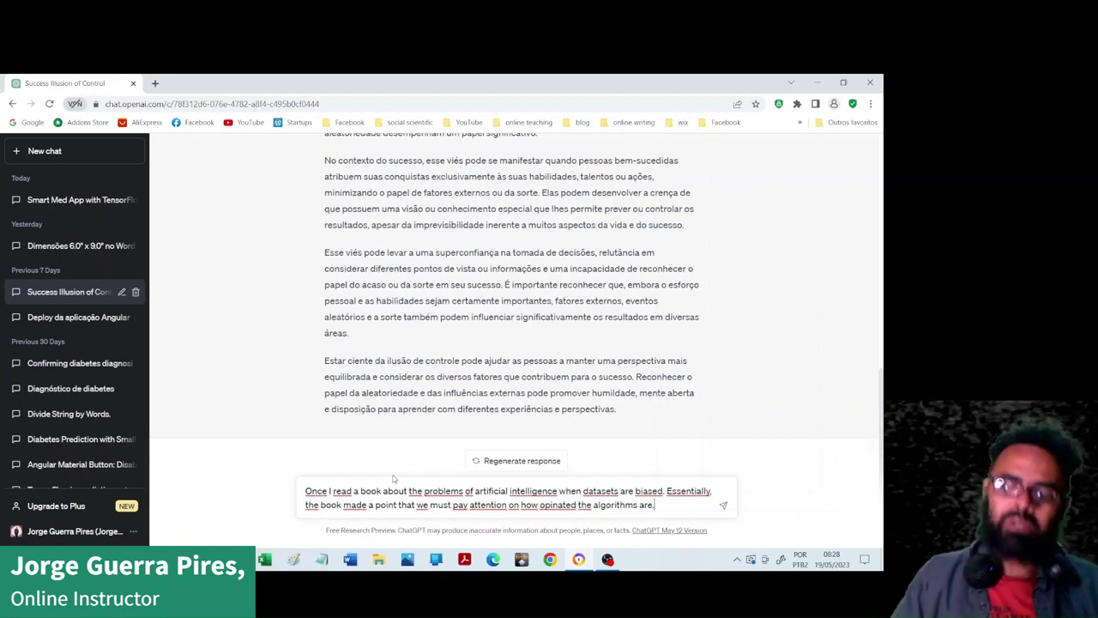
Add the closing question "Do you that book?" to the message and send it
{"action": "type", "text": "Do yoy"}
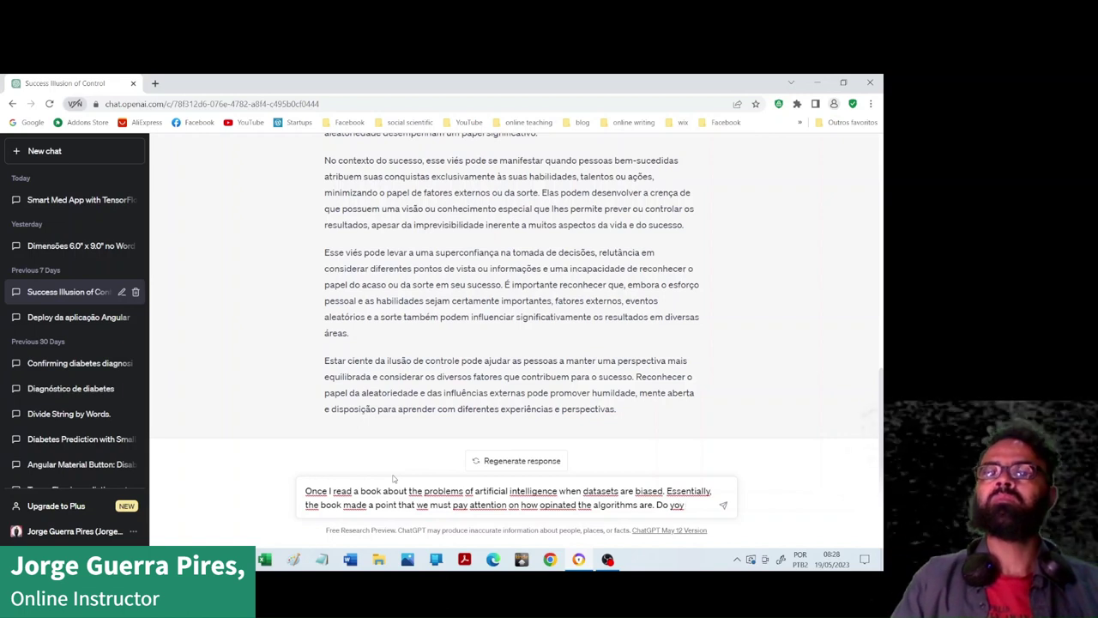
{"action": "key", "text": "BackSpace"}
{"action": "type", "text": "u that book"}
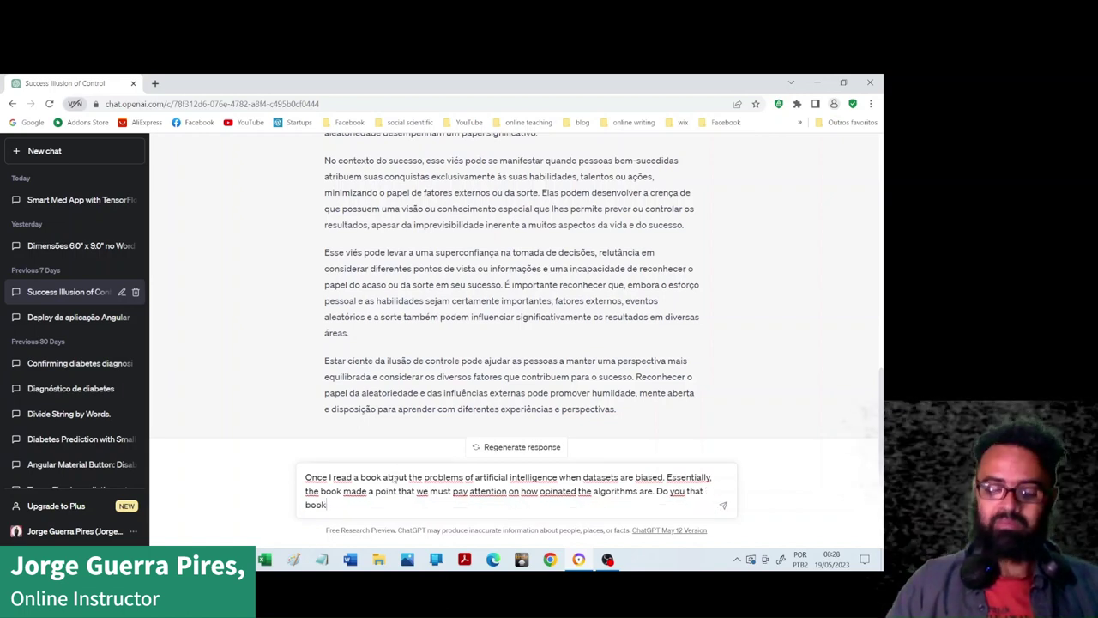
{"action": "type", "text": "?"}
{"action": "key", "text": "Return"}
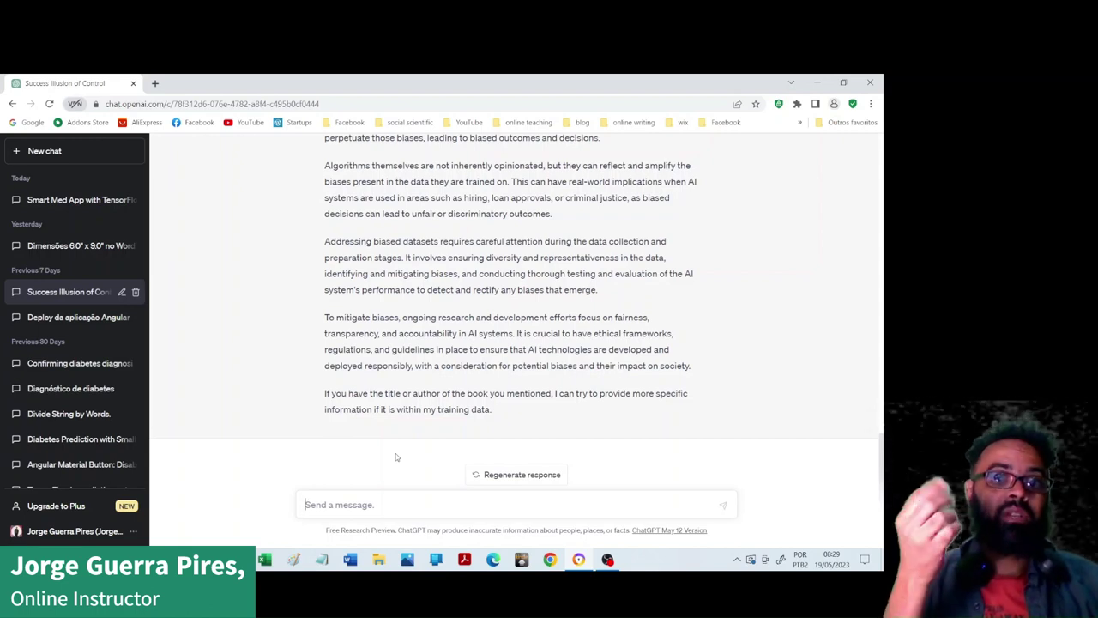
Begin a new message in this chat with "There is a cognitive bias where"
{"action": "type", "text": "T"}
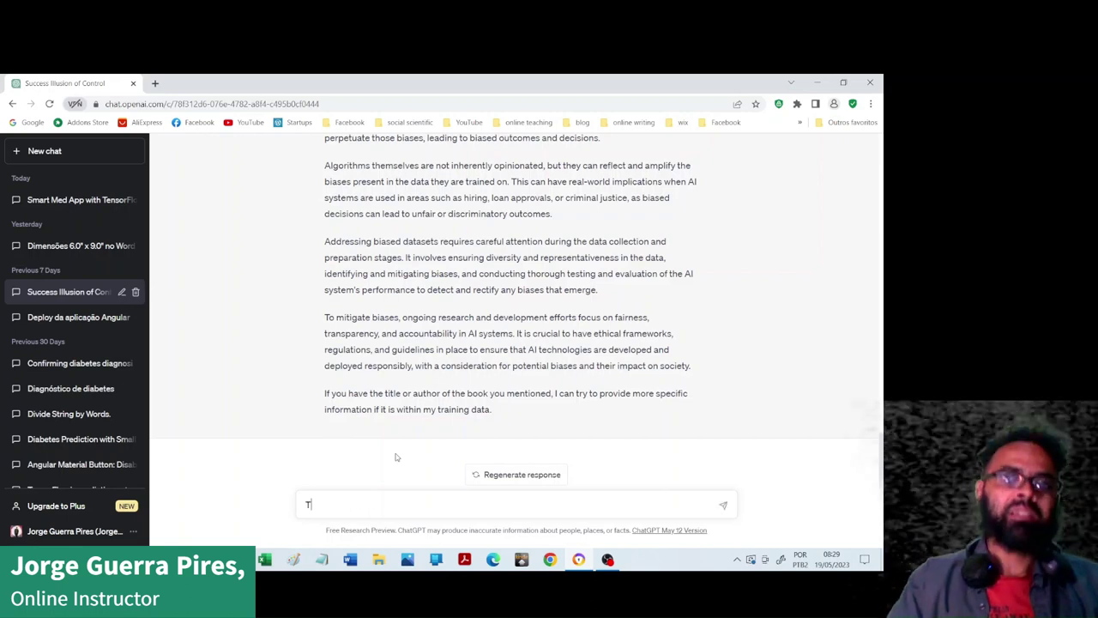
{"action": "type", "text": "here is a cogn"}
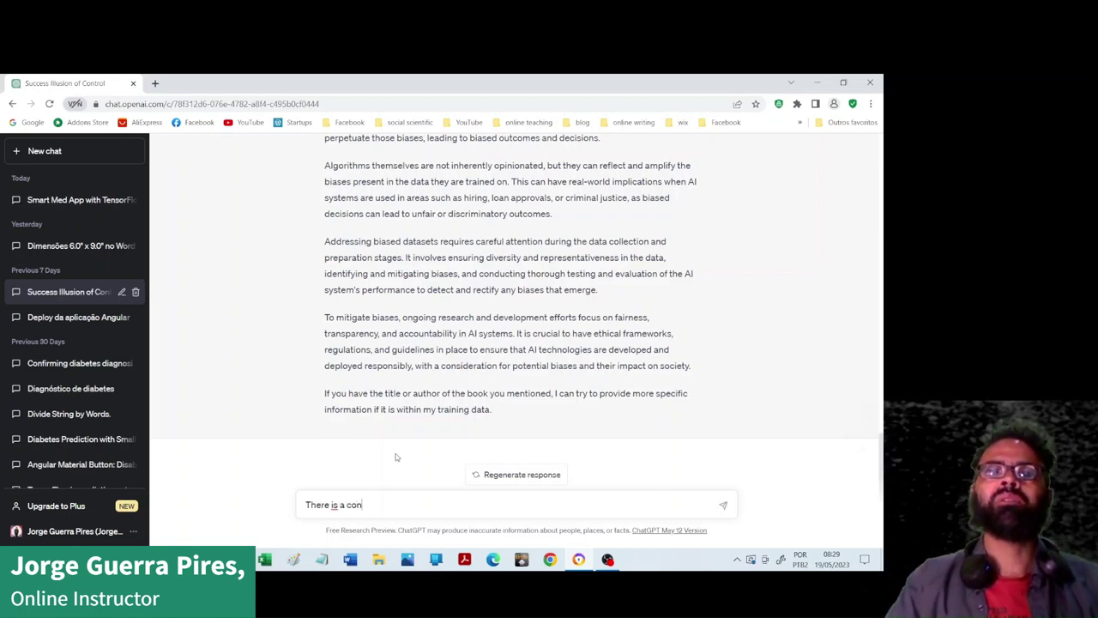
{"action": "type", "text": "itiv"}
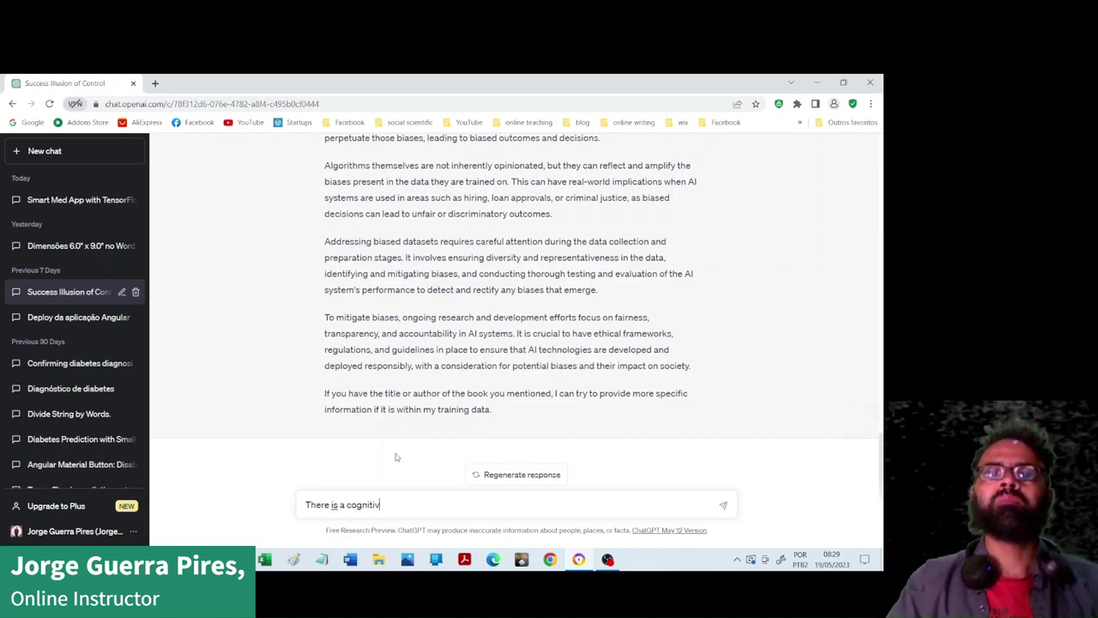
{"action": "type", "text": "e bias"}
{"action": "key", "text": "BackSpace"}
{"action": "key", "text": "BackSpace"}
{"action": "type", "text": "e"}
{"action": "key", "text": "BackSpace"}
{"action": "type", "text": "as where"}
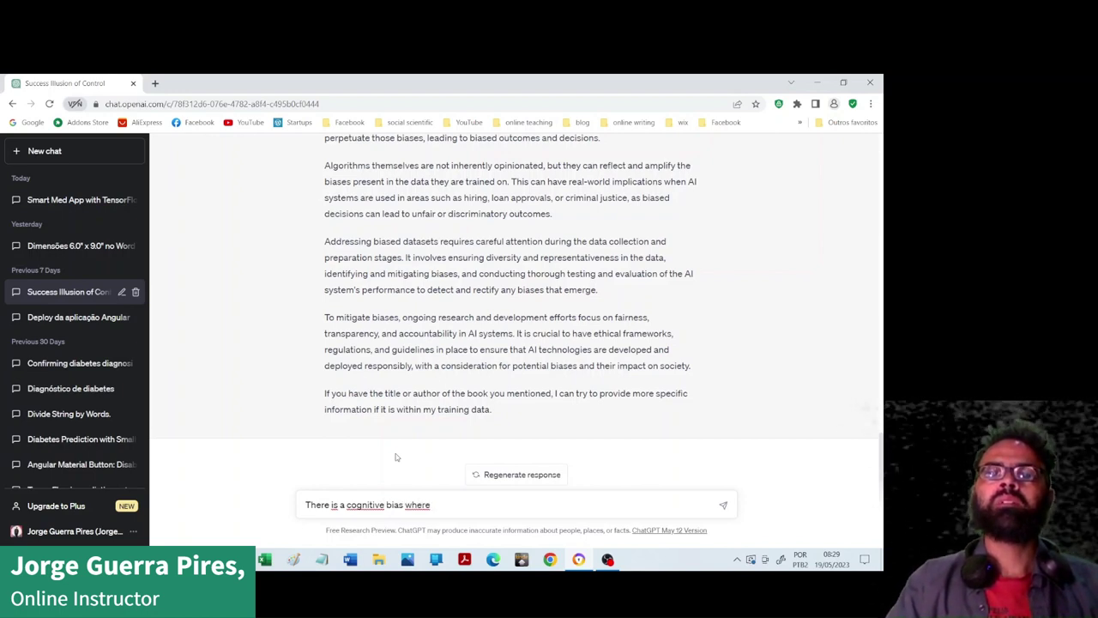
Continue the message's sentence with "people are overconfident on their own"
{"action": "type", "text": " peopole"}
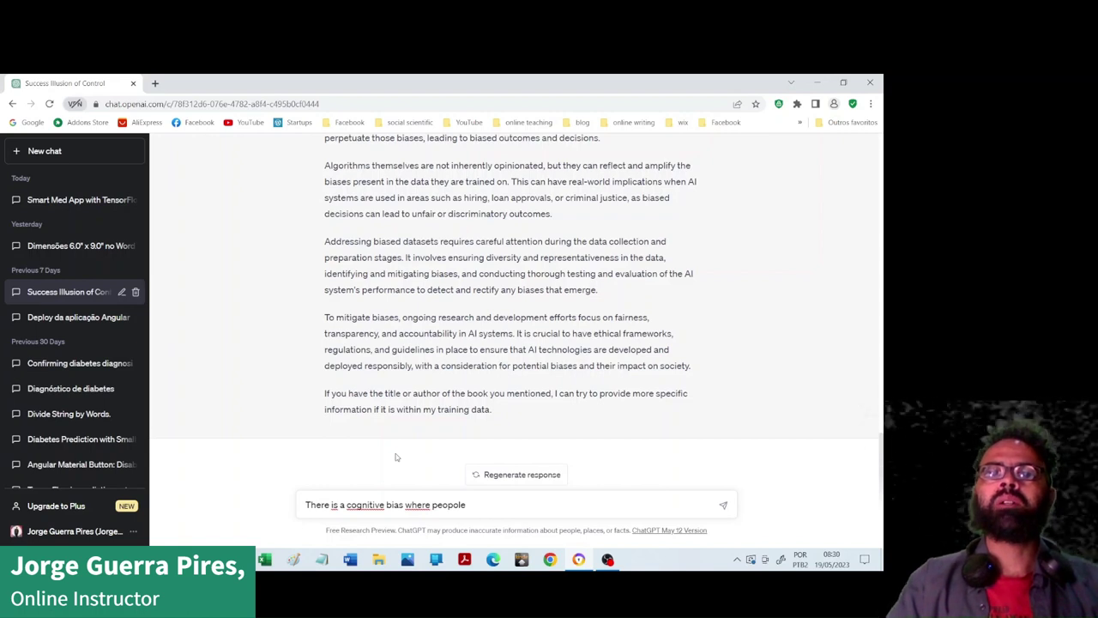
{"action": "key", "text": "BackSpace"}
{"action": "key", "text": "BackSpace"}
{"action": "key", "text": "BackSpace"}
{"action": "key", "text": "BackSpace"}
{"action": "type", "text": "ople are overcon"}
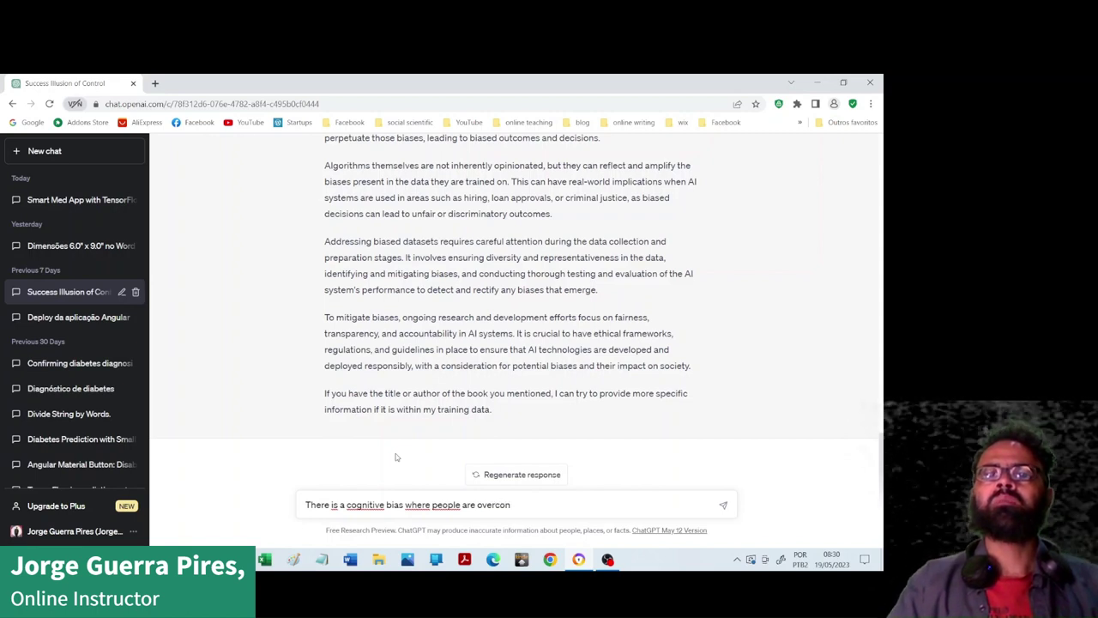
{"action": "type", "text": "fident on th"}
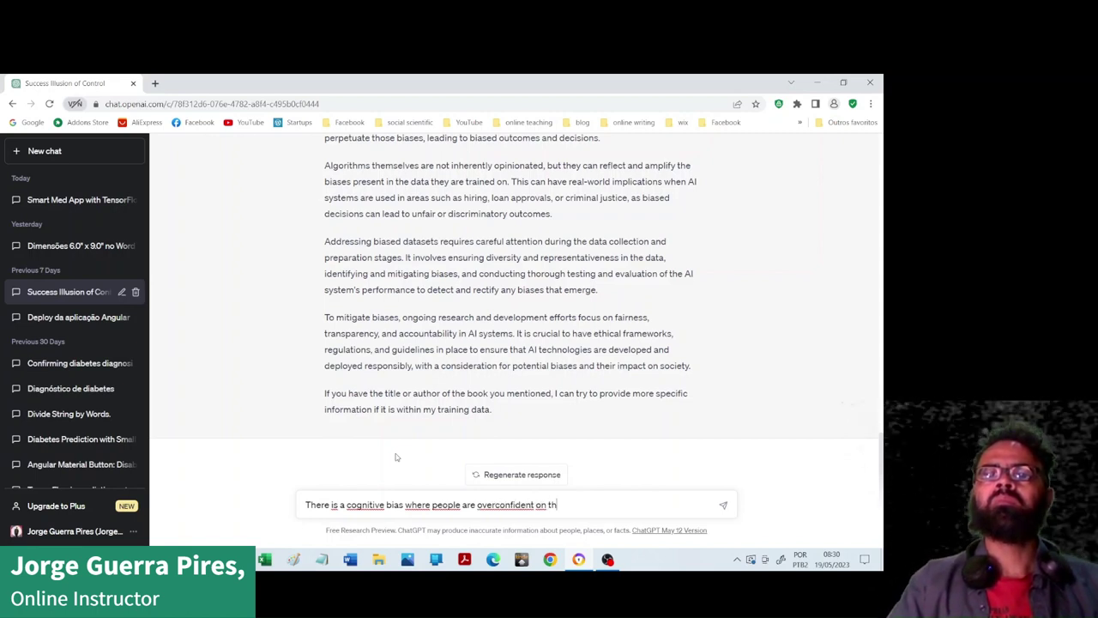
{"action": "type", "text": "eir own "}
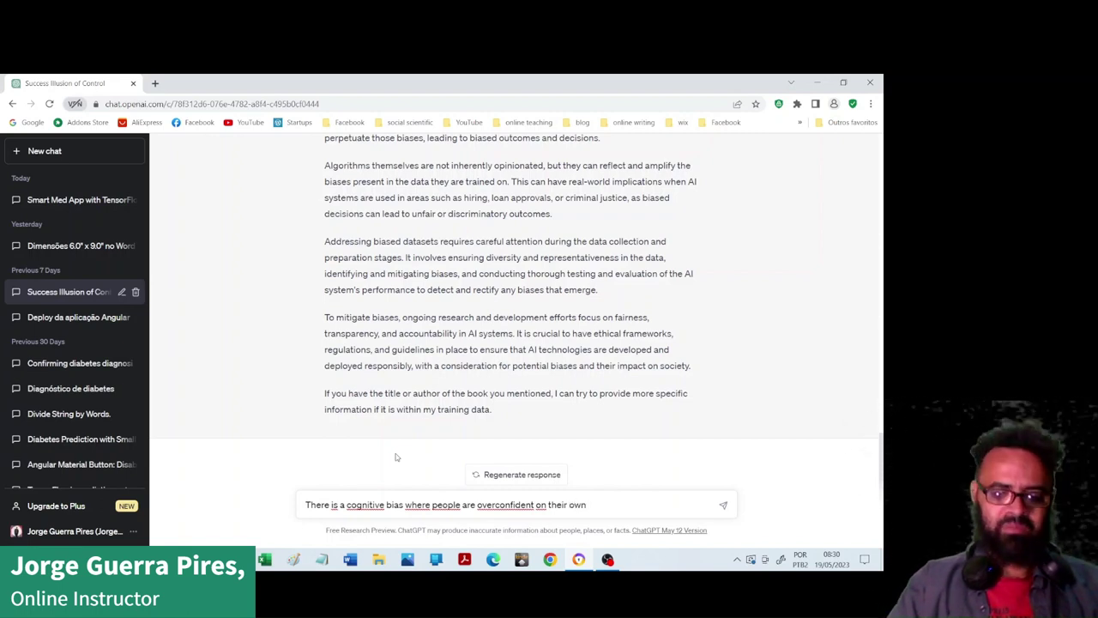
Complete the message's first sentence with "past success."
{"action": "type", "text": "s"}
{"action": "key", "text": "BackSpace"}
{"action": "type", "text": "past succ"}
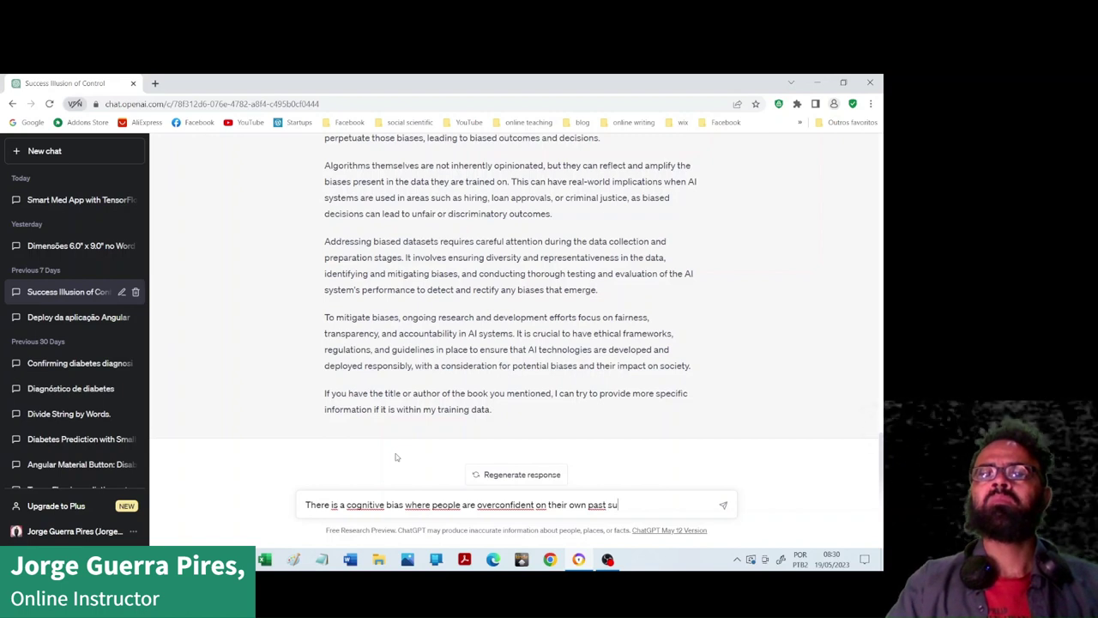
{"action": "key", "text": "BackSpace"}
{"action": "key", "text": "BackSpace"}
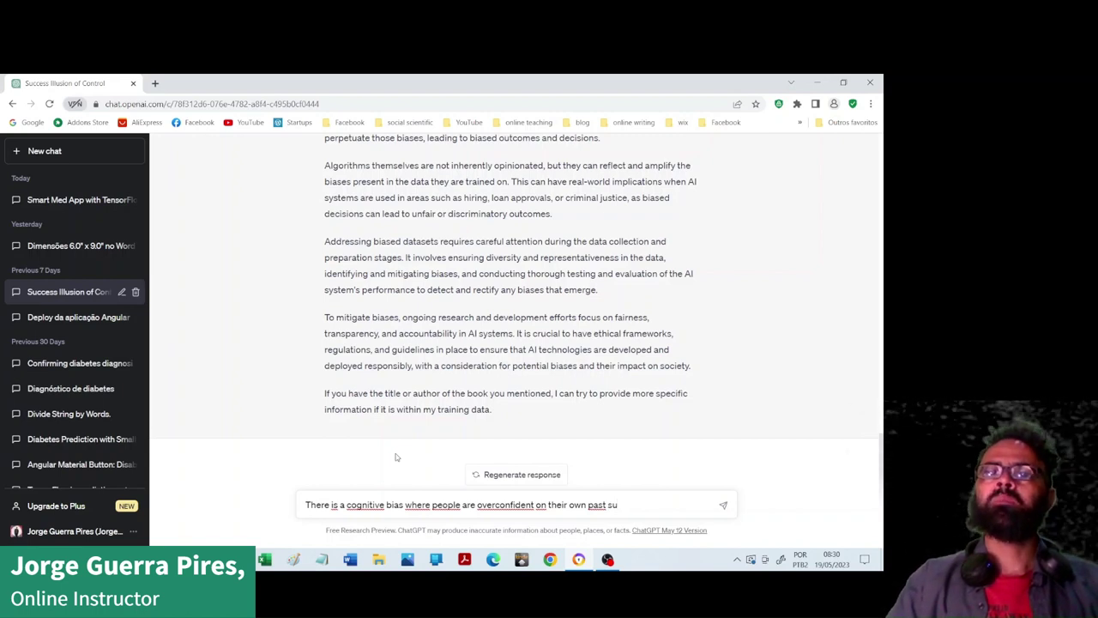
{"action": "type", "text": "ccess"}
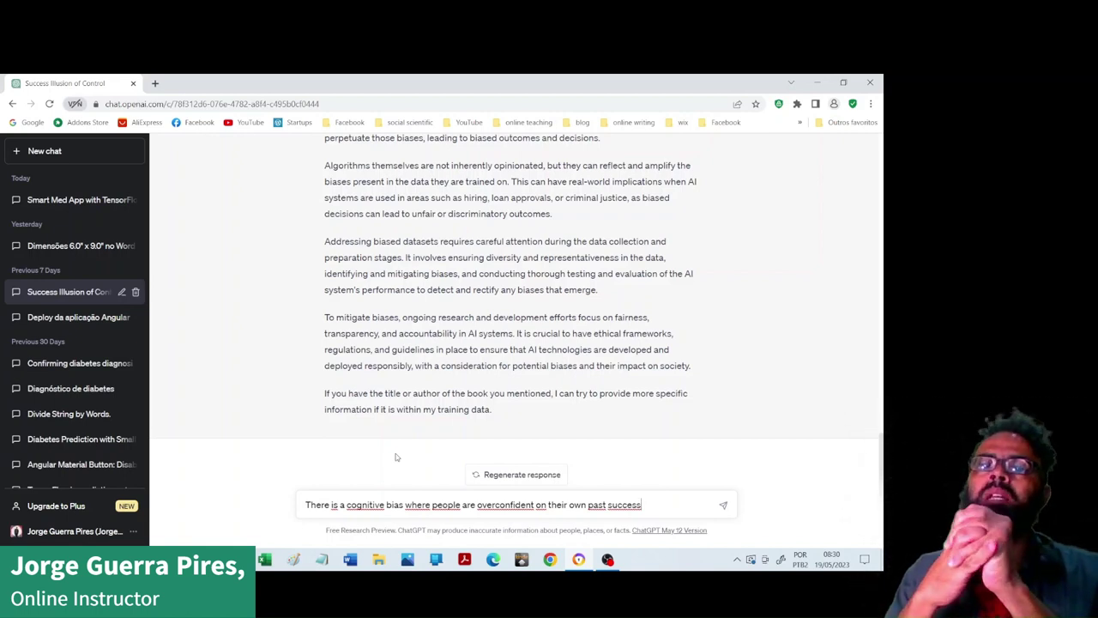
{"action": "type", "text": ". "}
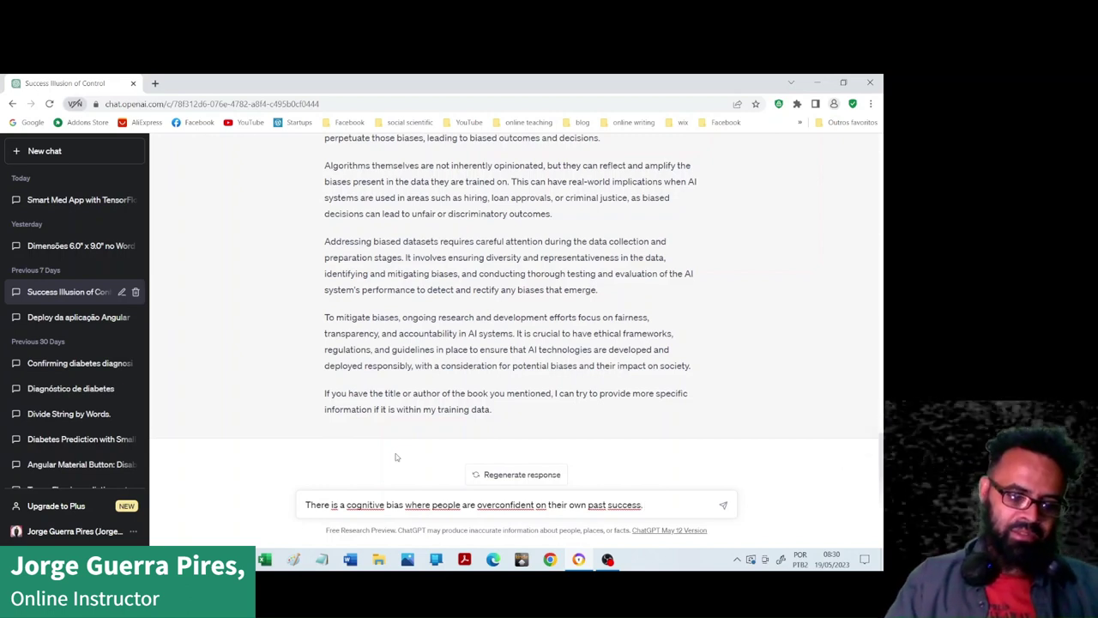
Add the closing question "Do you know this bias?" to the message and send it
{"action": "type", "text": "Do you know"}
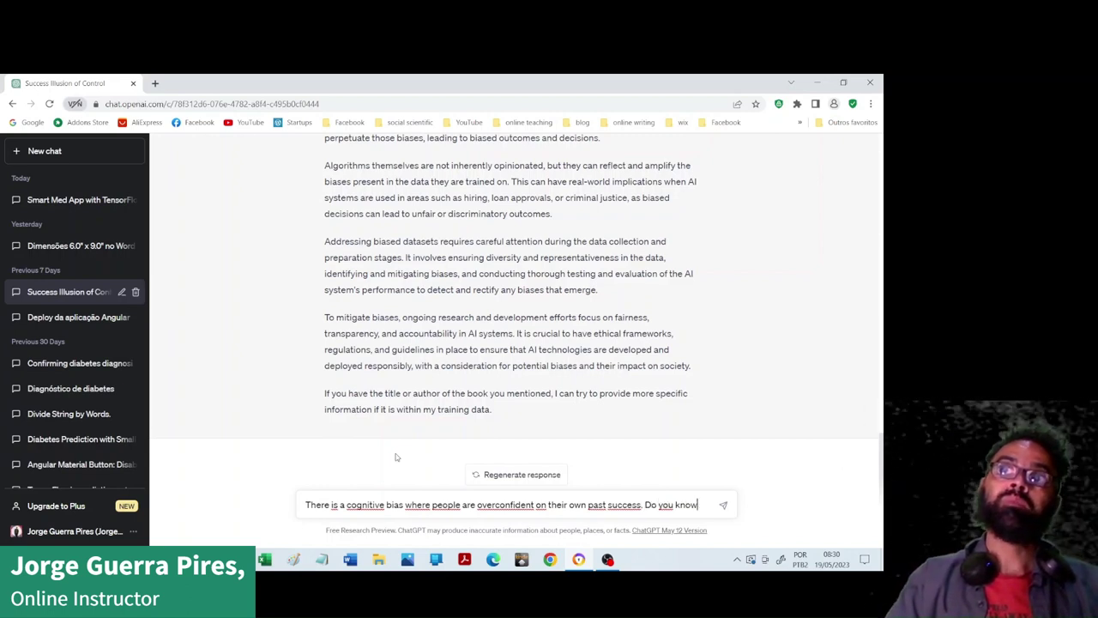
{"action": "type", "text": " this bia"}
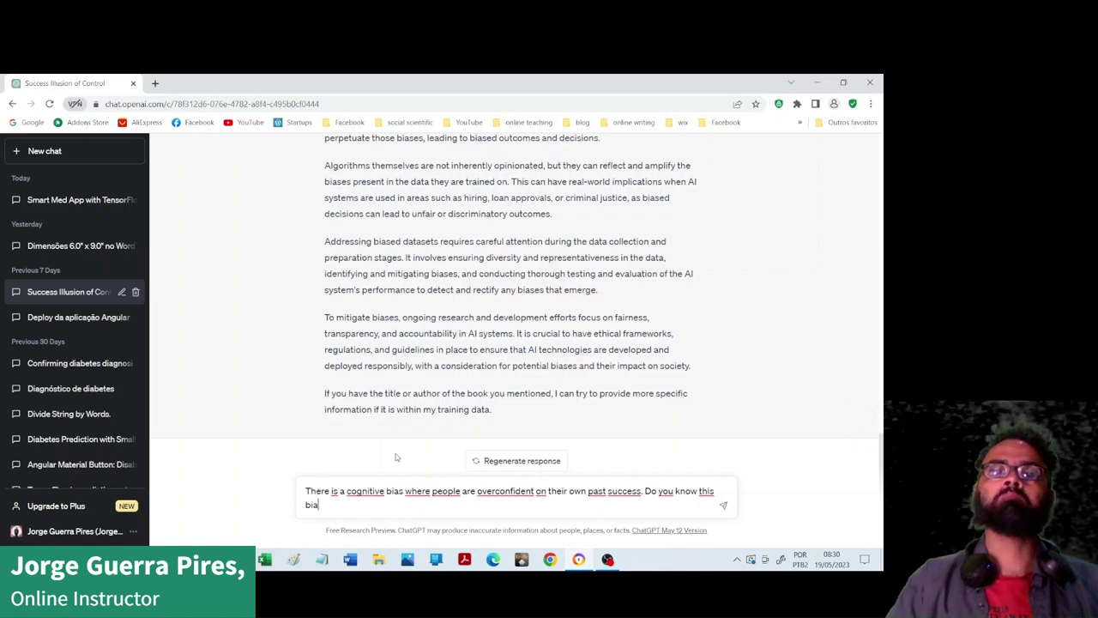
{"action": "type", "text": "s"}
{"action": "type", "text": "?"}
{"action": "key", "text": "Return"}
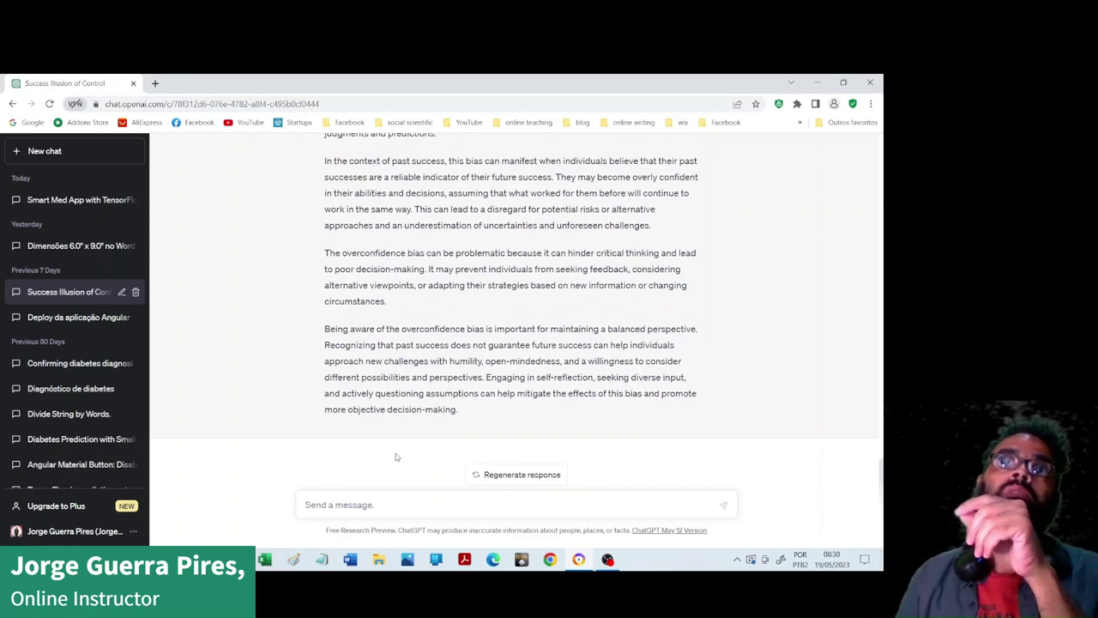
Compare the first question and answer about the cognitive bias in this chat with the latest reply
{"action": "scroll", "coordinate": [396, 457], "scroll_direction": "up", "scroll_amount": 20}
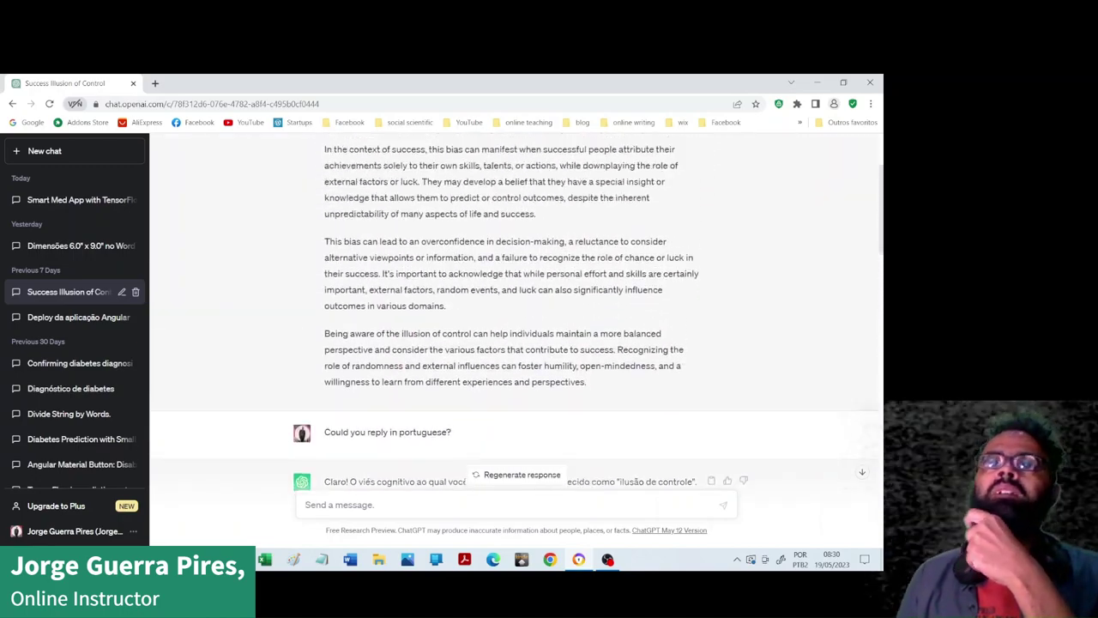
{"action": "scroll", "coordinate": [559, 467], "scroll_direction": "up", "scroll_amount": 2}
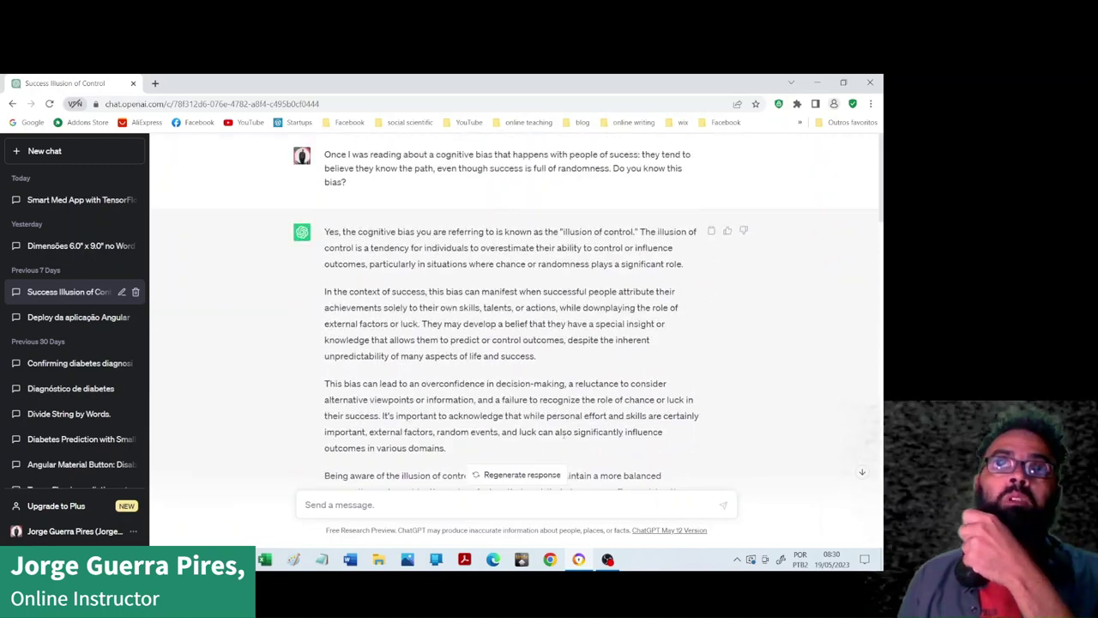
{"action": "scroll", "coordinate": [563, 438], "scroll_direction": "down", "scroll_amount": 15}
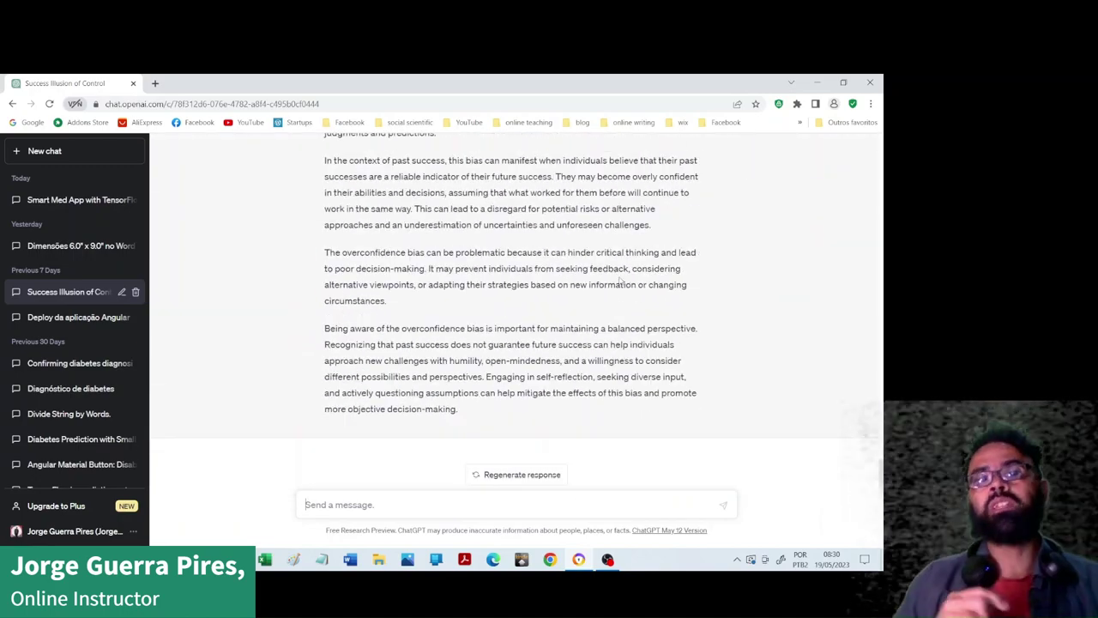